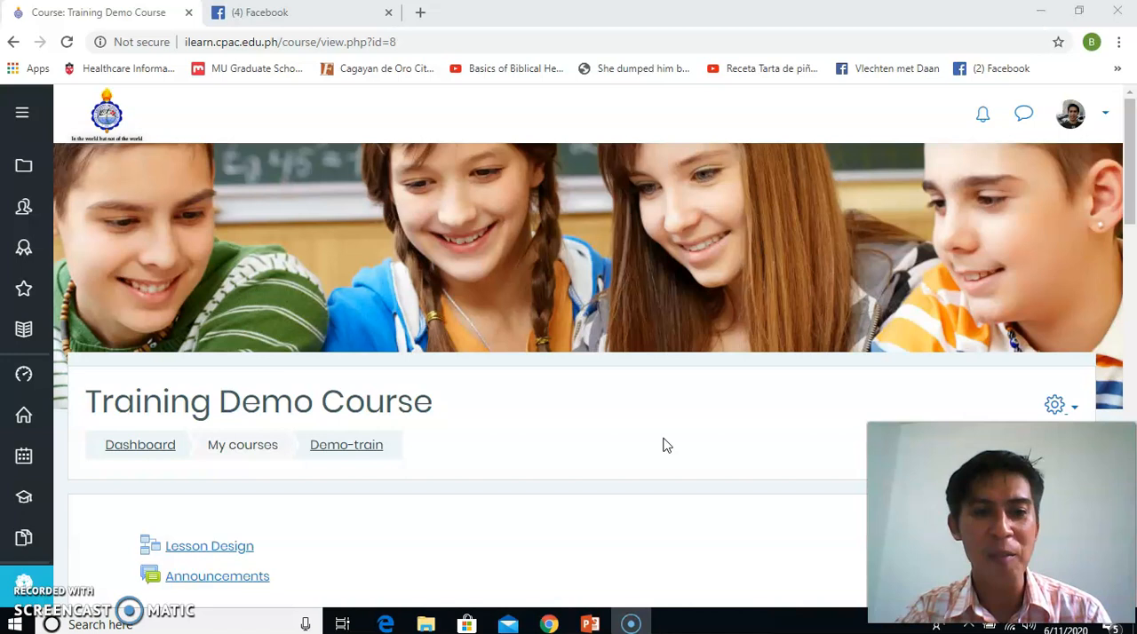
# Turn editing on for the Training Demo Course
pyautogui.moveTo(1133, 153); pyautogui.dragTo(1131, 249)
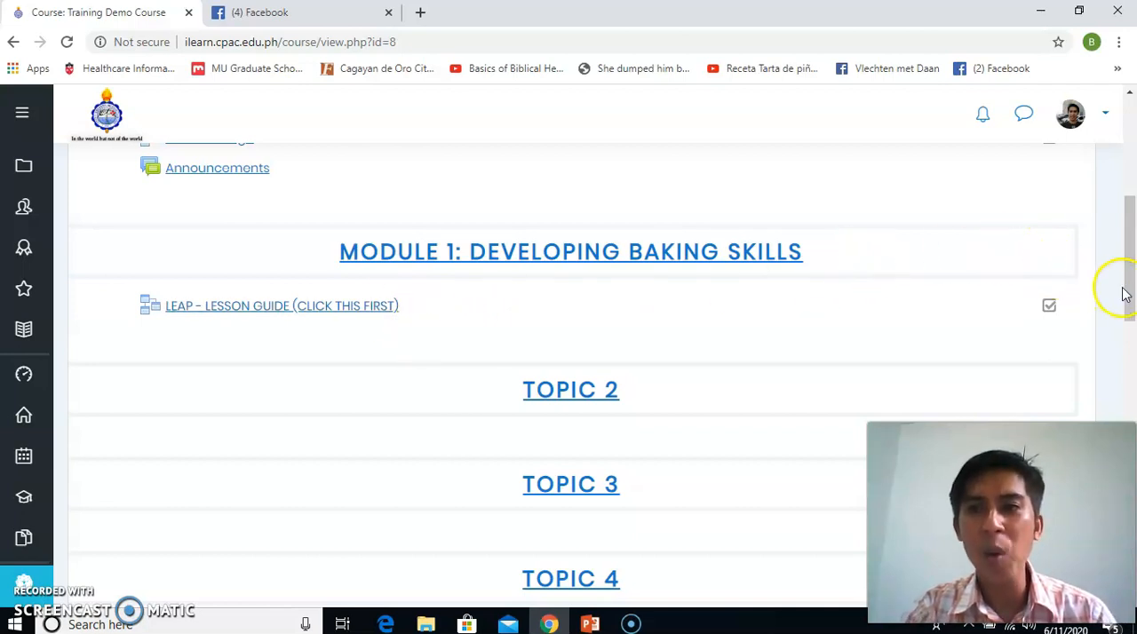
pyautogui.moveTo(1128, 296); pyautogui.dragTo(1126, 244)
pyautogui.scroll(2, 1131, 236)
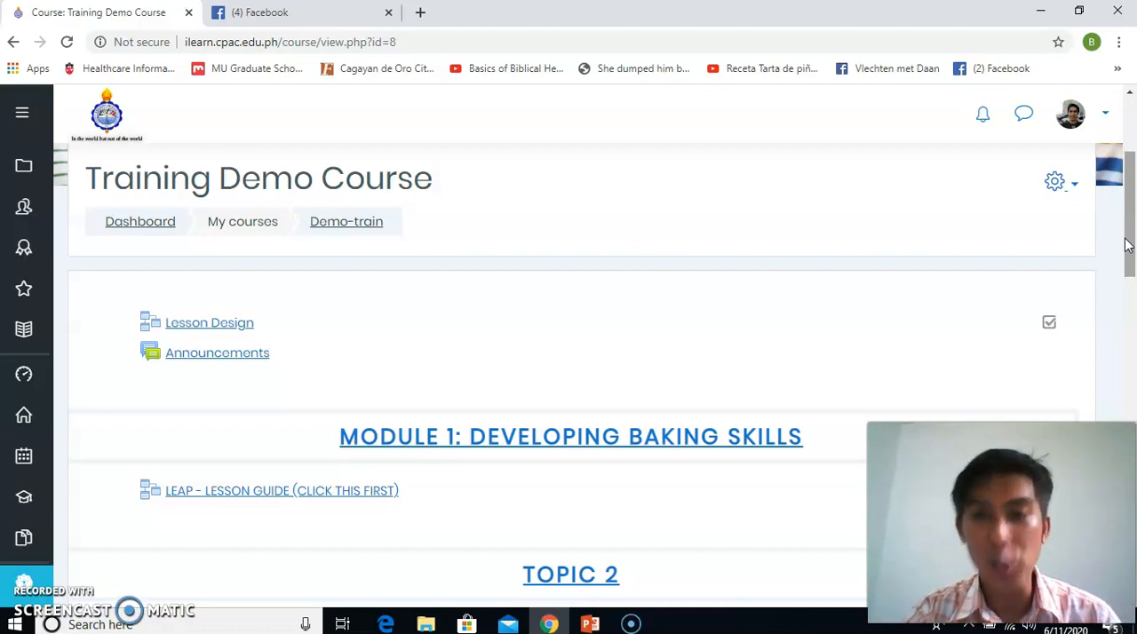
pyautogui.moveTo(1129, 240); pyautogui.dragTo(1129, 246)
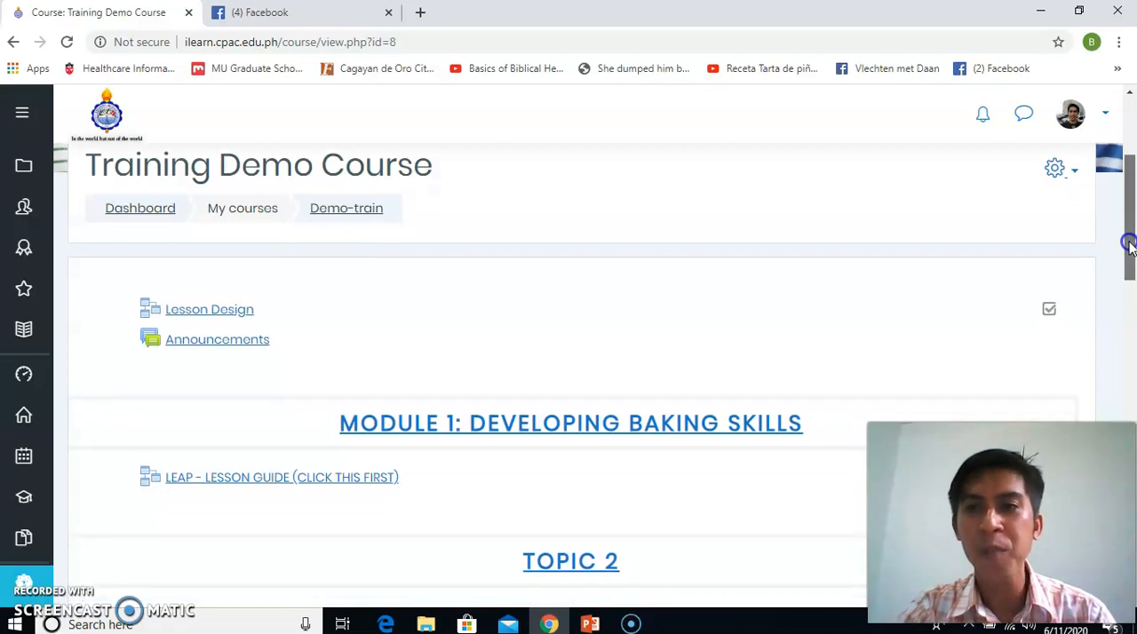
pyautogui.click(1074, 176)
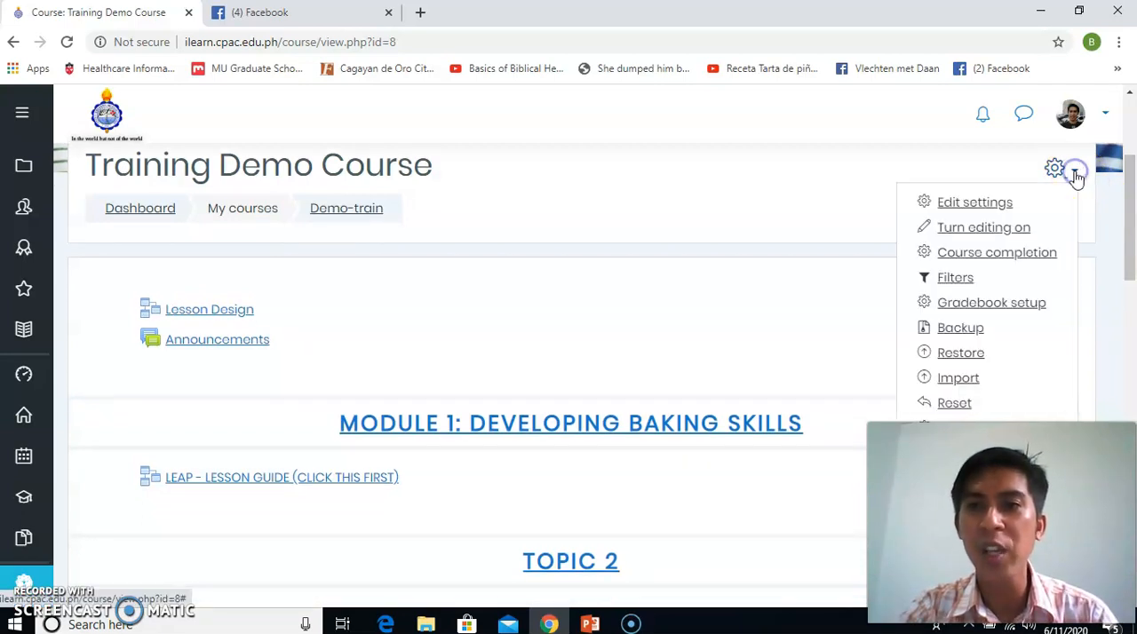
pyautogui.click(1015, 229)
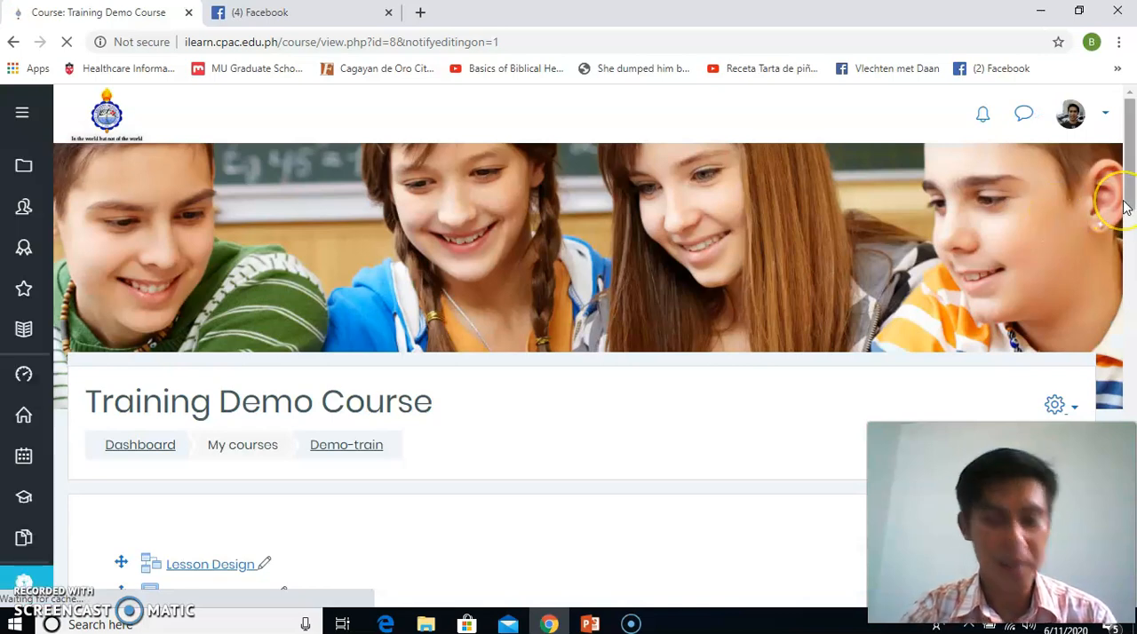
# Start adding a Label resource to Module 1: Developing Baking Skills
pyautogui.moveTo(1128, 202); pyautogui.dragTo(1116, 305)
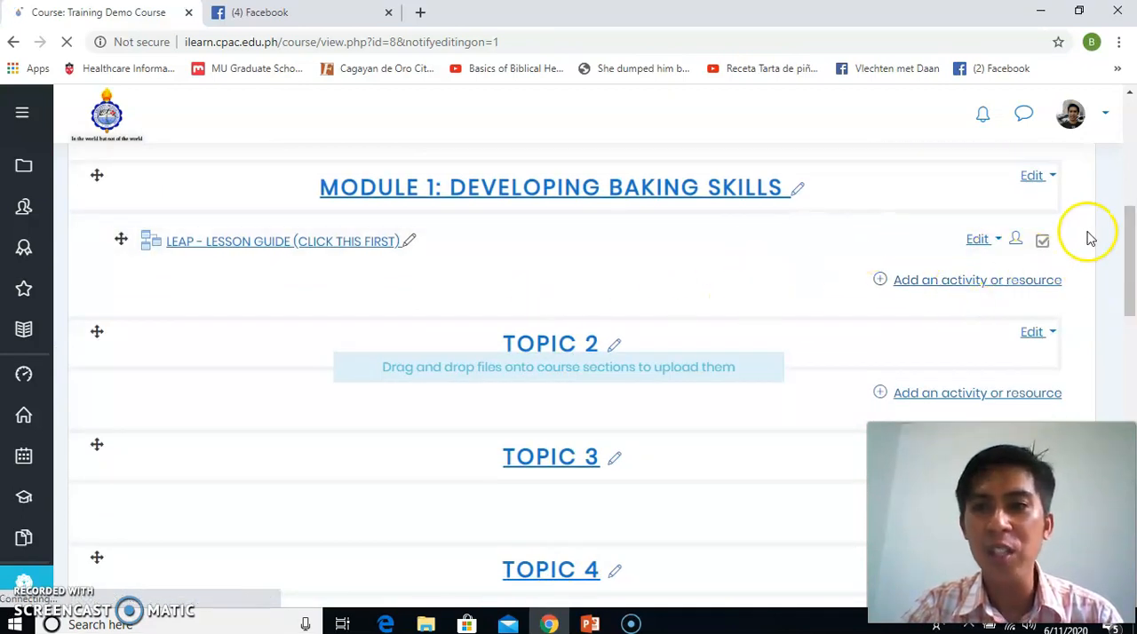
pyautogui.moveTo(1130, 229)
pyautogui.mouseDown()
pyautogui.moveTo(1128, 166)
pyautogui.moveTo(1111, 232)
pyautogui.mouseUp()
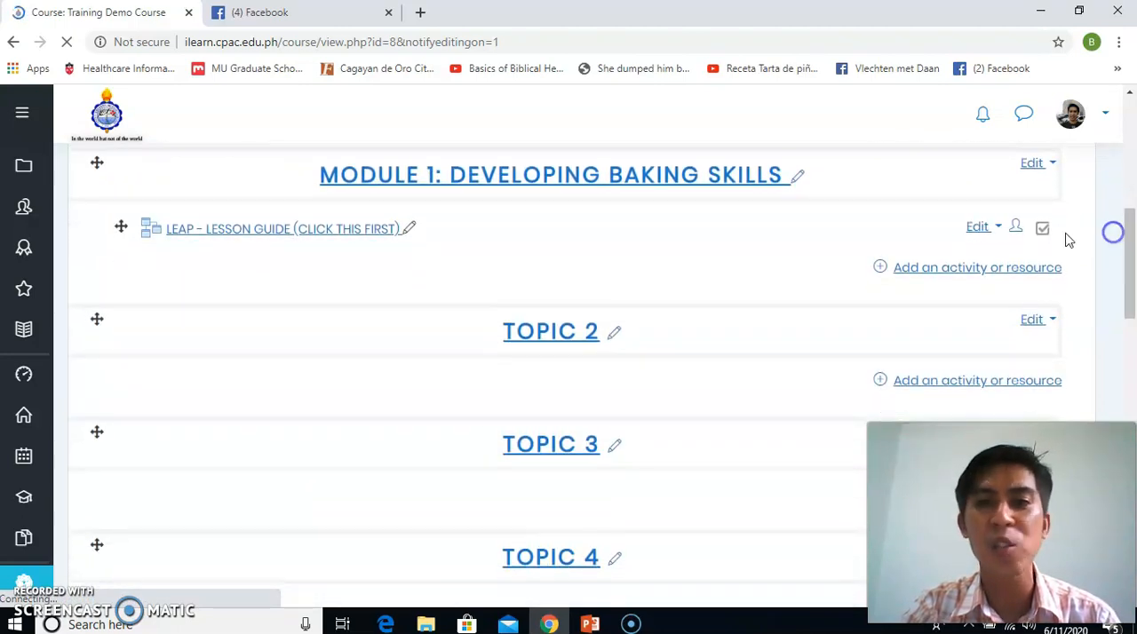
pyautogui.click(966, 272)
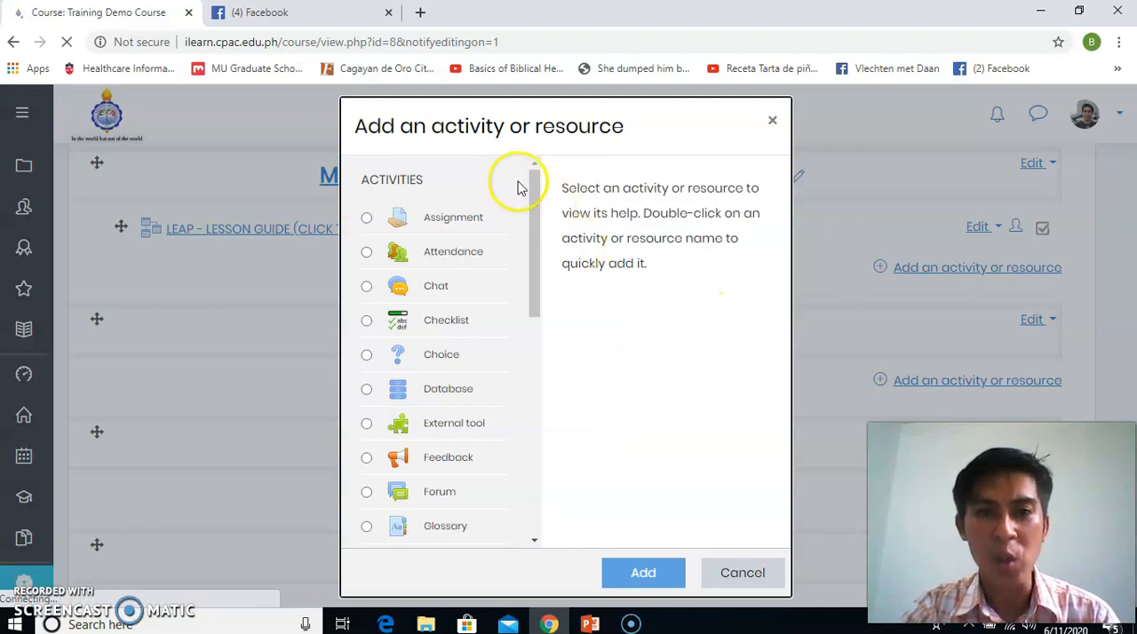
pyautogui.moveTo(531, 255); pyautogui.dragTo(506, 462)
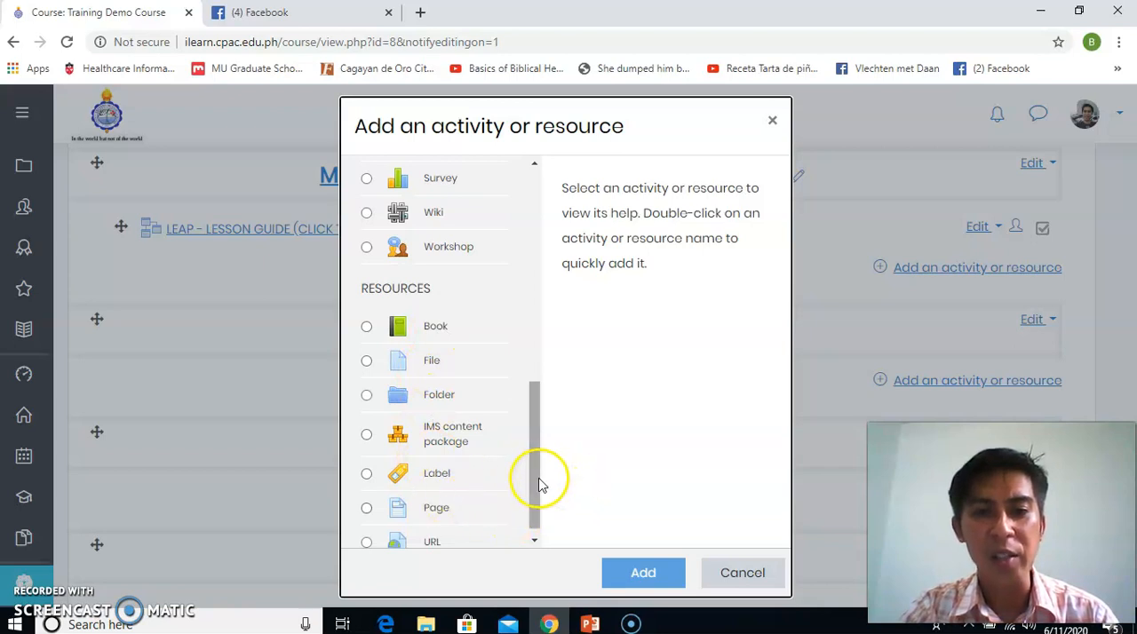
pyautogui.moveTo(535, 474); pyautogui.dragTo(528, 507)
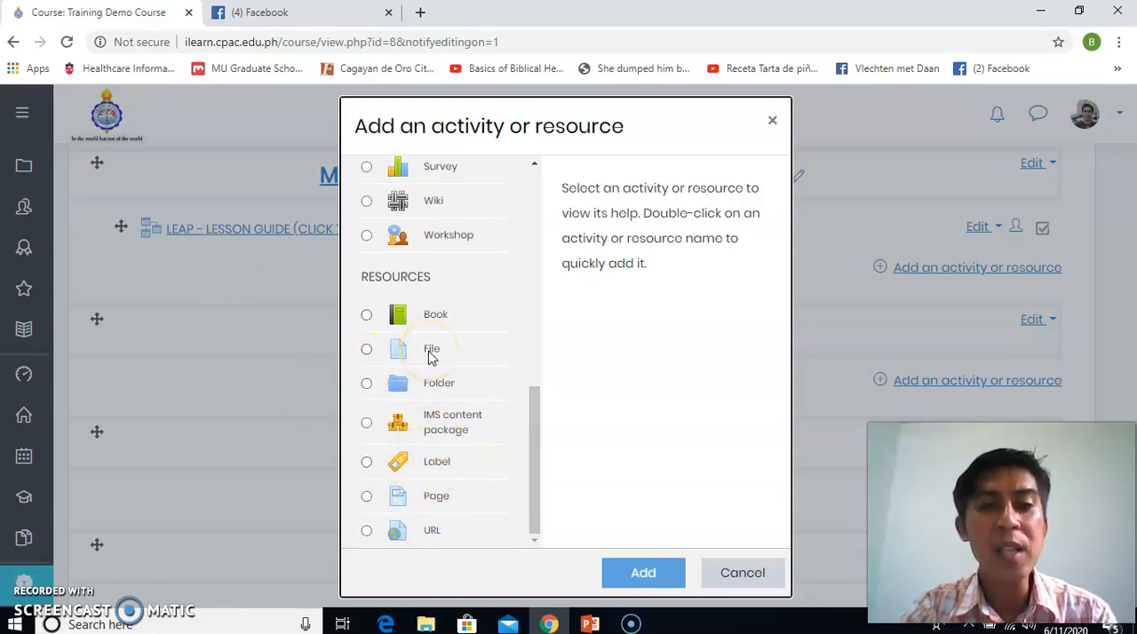
pyautogui.click(429, 463)
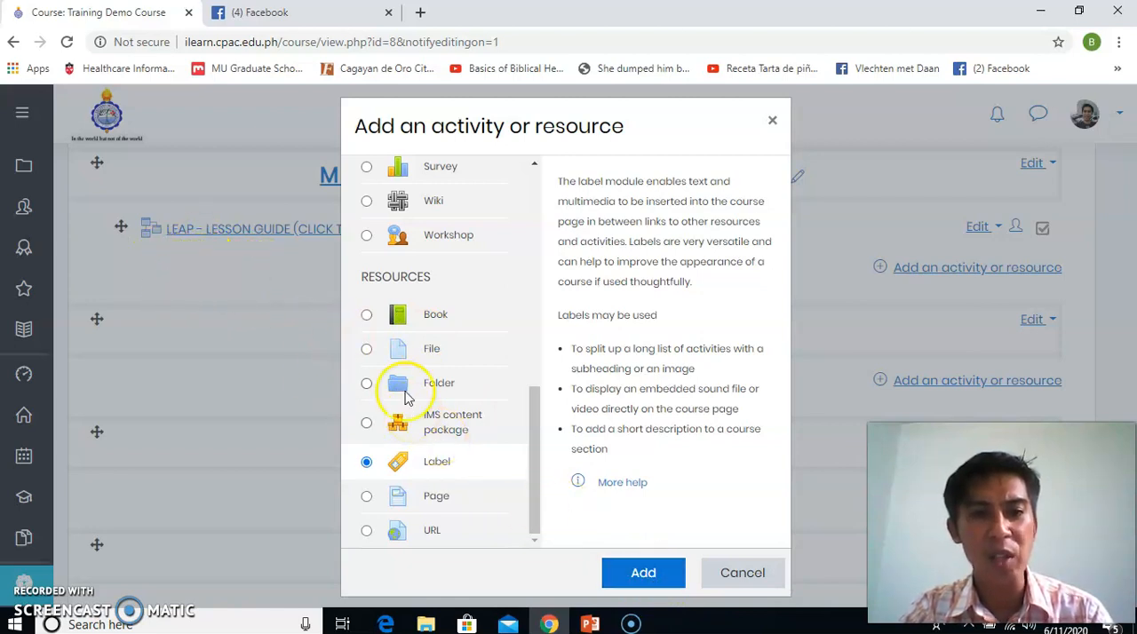
pyautogui.click(641, 572)
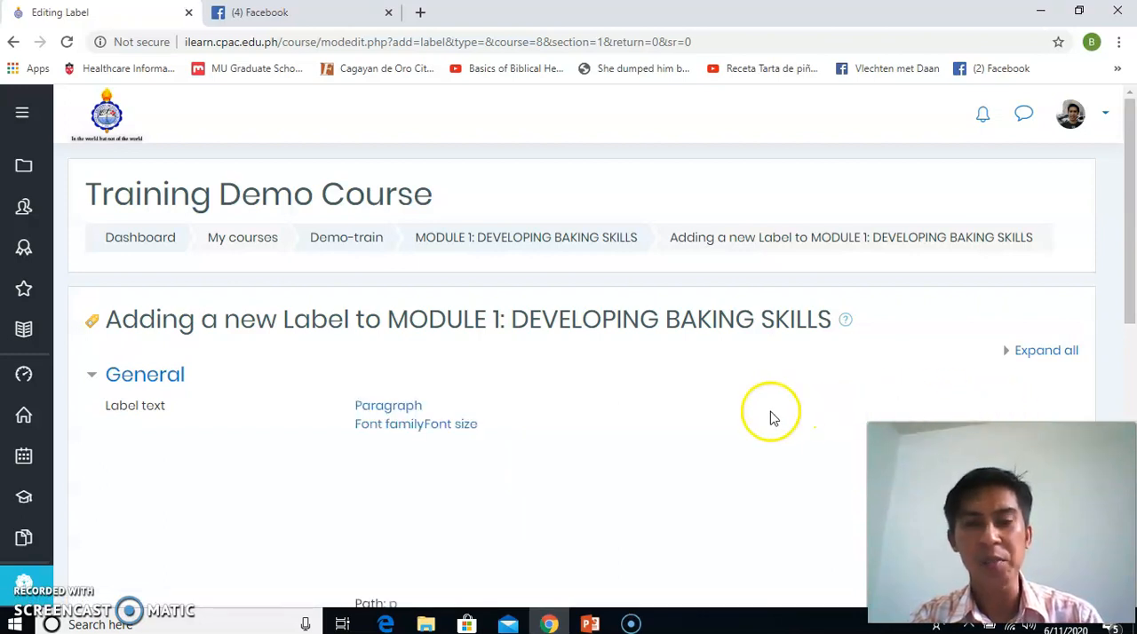
# Enter LEARNING MATERIALS as the label text and make it bold
pyautogui.moveTo(1126, 293); pyautogui.dragTo(591, 385)
pyautogui.click(482, 518)
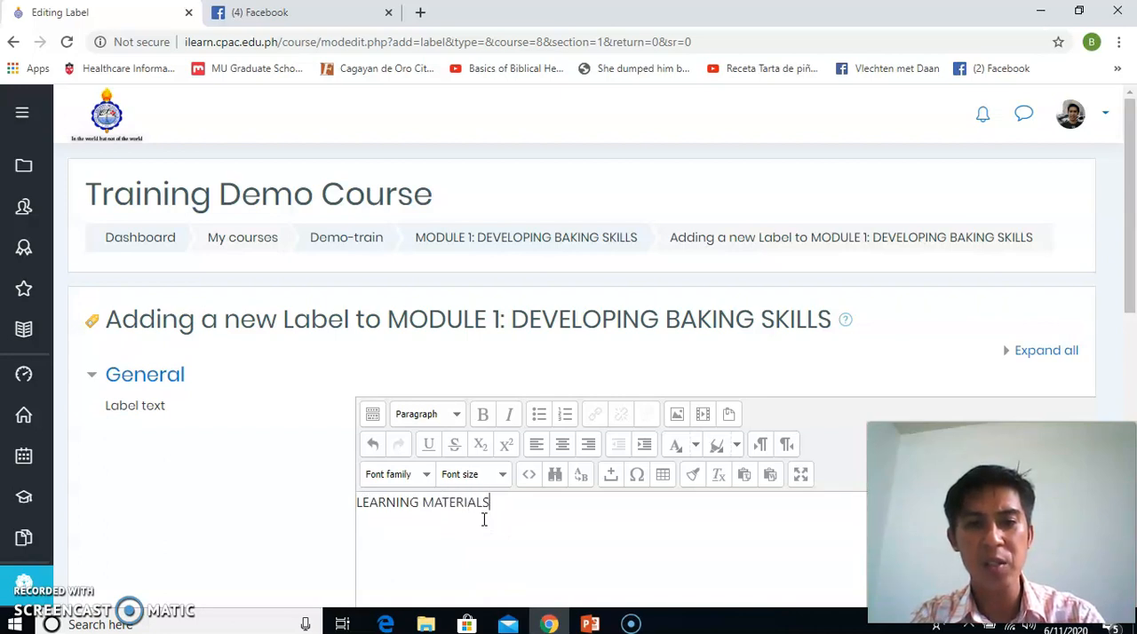
pyautogui.hotkey('ctrl', 'a')
pyautogui.hotkey('ctrl', 'b')
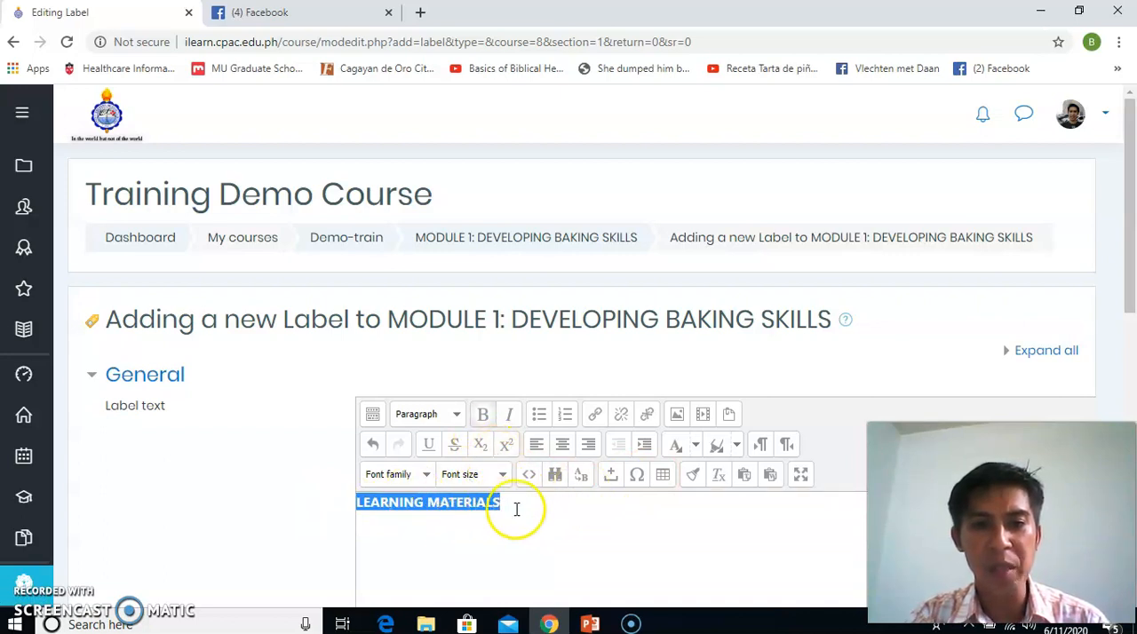
# Set the font size of the LEARNING MATERIALS label text to 5 (18pt)
pyautogui.click(516, 508)
pyautogui.moveTo(517, 509); pyautogui.dragTo(377, 500)
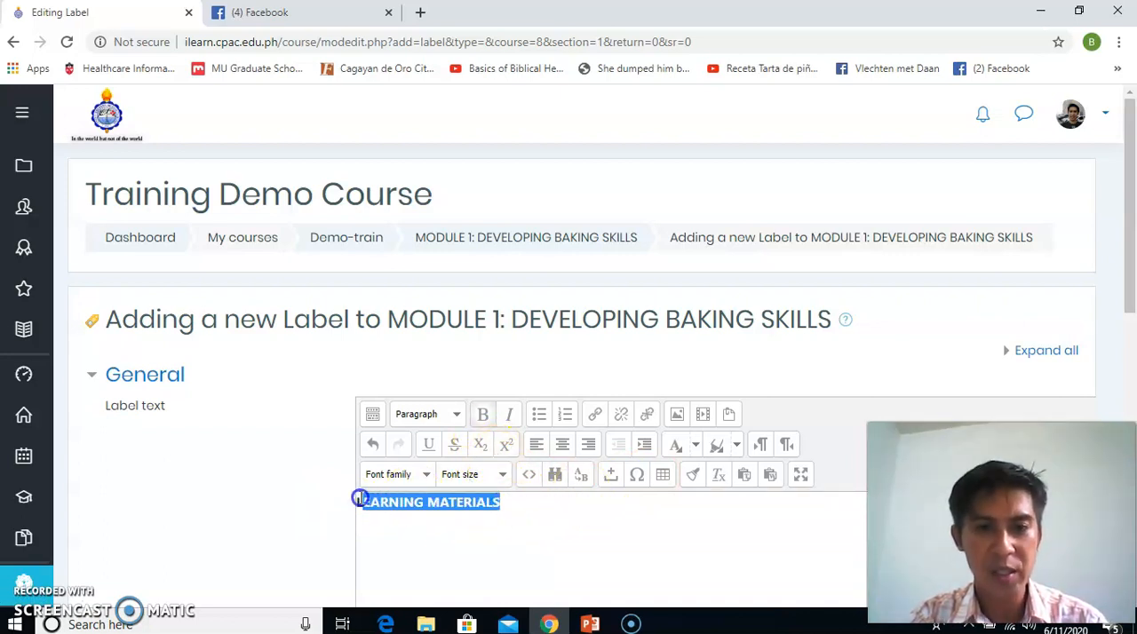
pyautogui.click(502, 474)
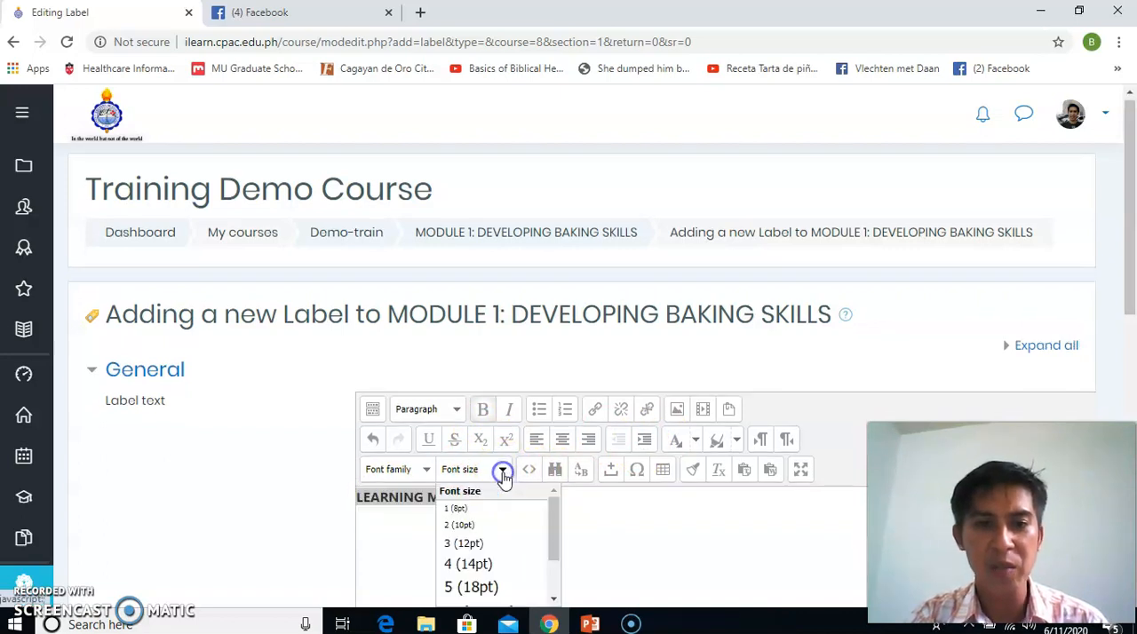
pyautogui.click(504, 587)
pyautogui.click(627, 554)
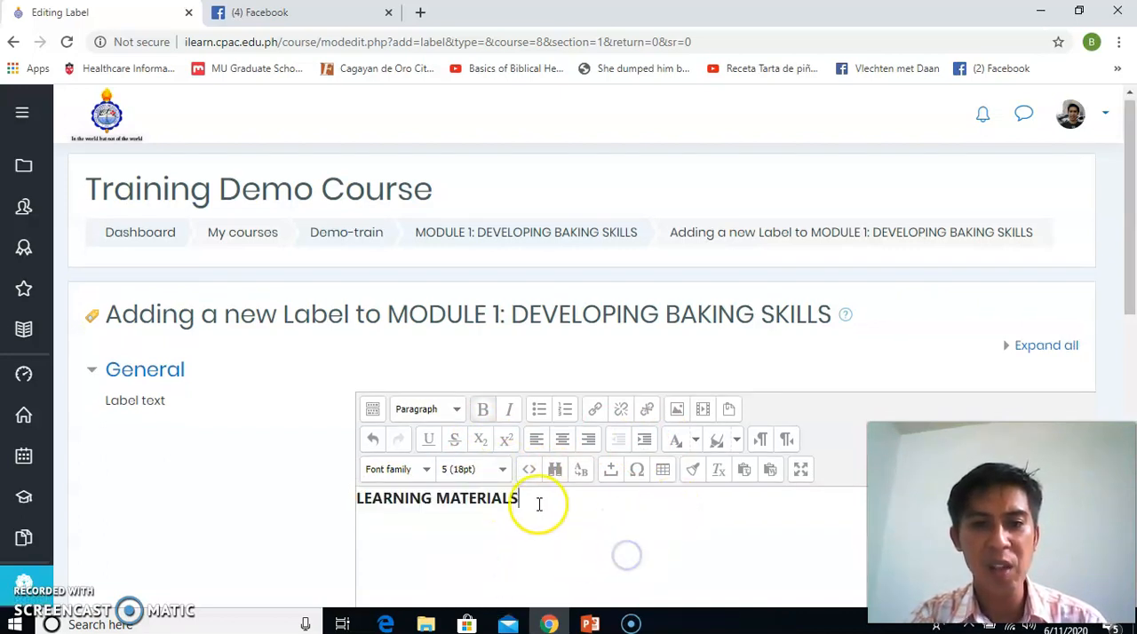
# Colour the LEARNING MATERIALS label text dark red
pyautogui.moveTo(519, 498); pyautogui.dragTo(360, 495)
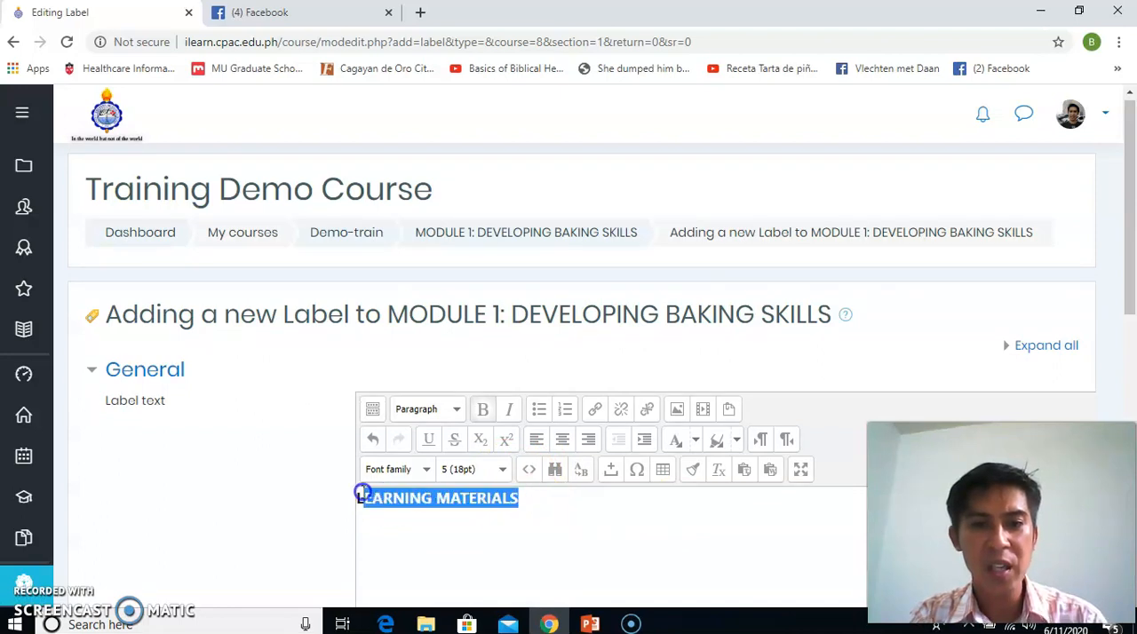
pyautogui.click(696, 443)
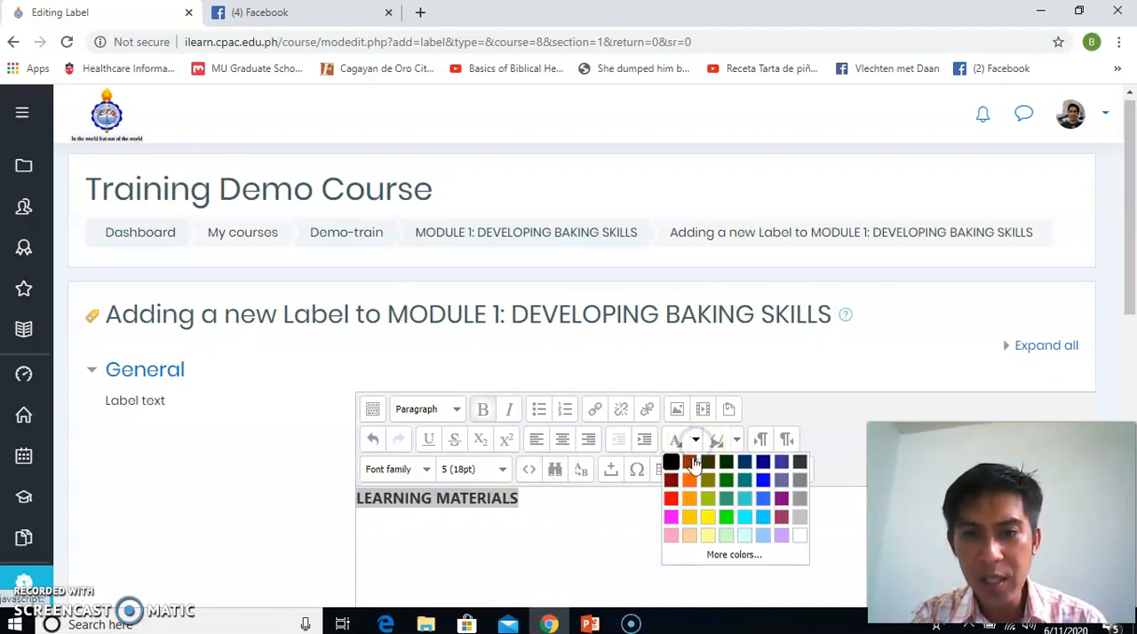
pyautogui.click(670, 480)
# Save the label, return to the course page and indent the label one level to the right
pyautogui.moveTo(1122, 307); pyautogui.dragTo(1119, 481)
pyautogui.click(448, 507)
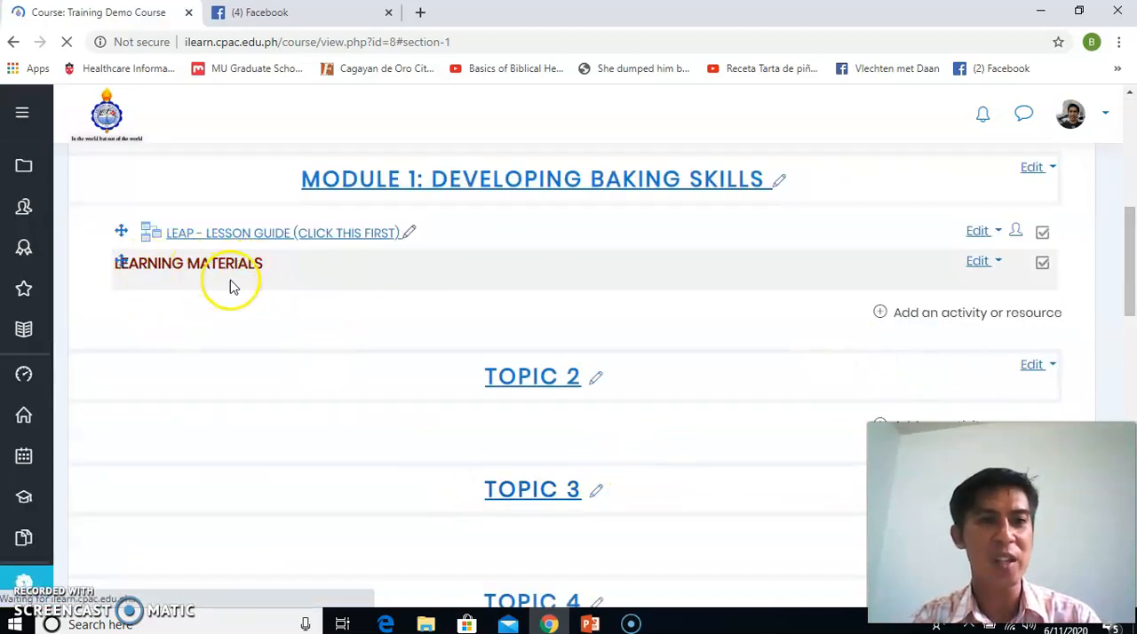
pyautogui.click(980, 263)
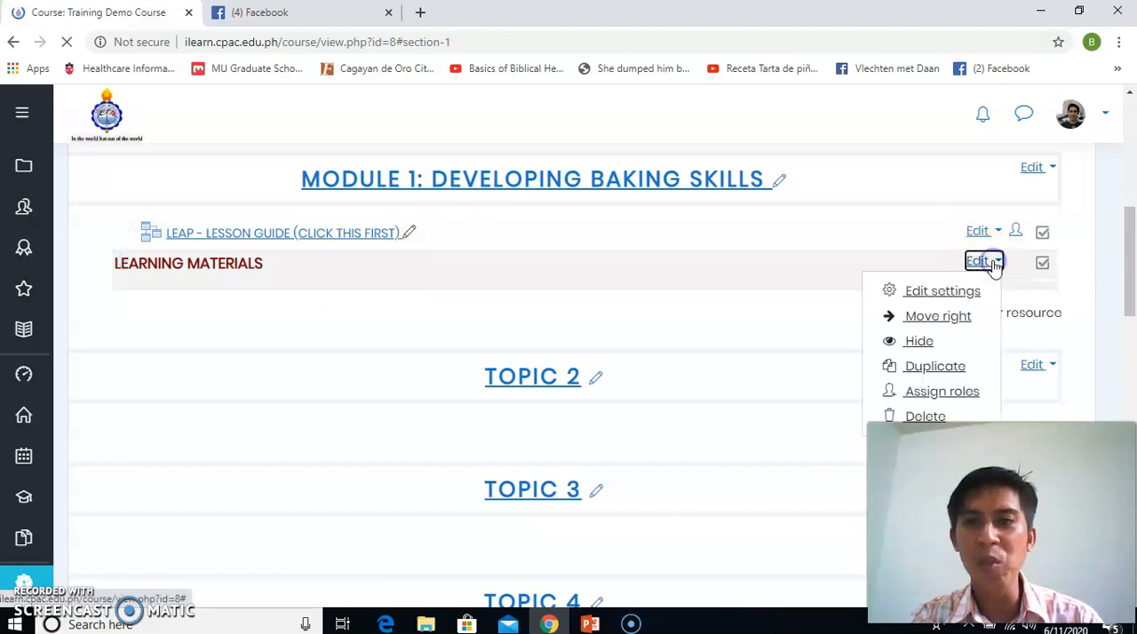
pyautogui.click(959, 315)
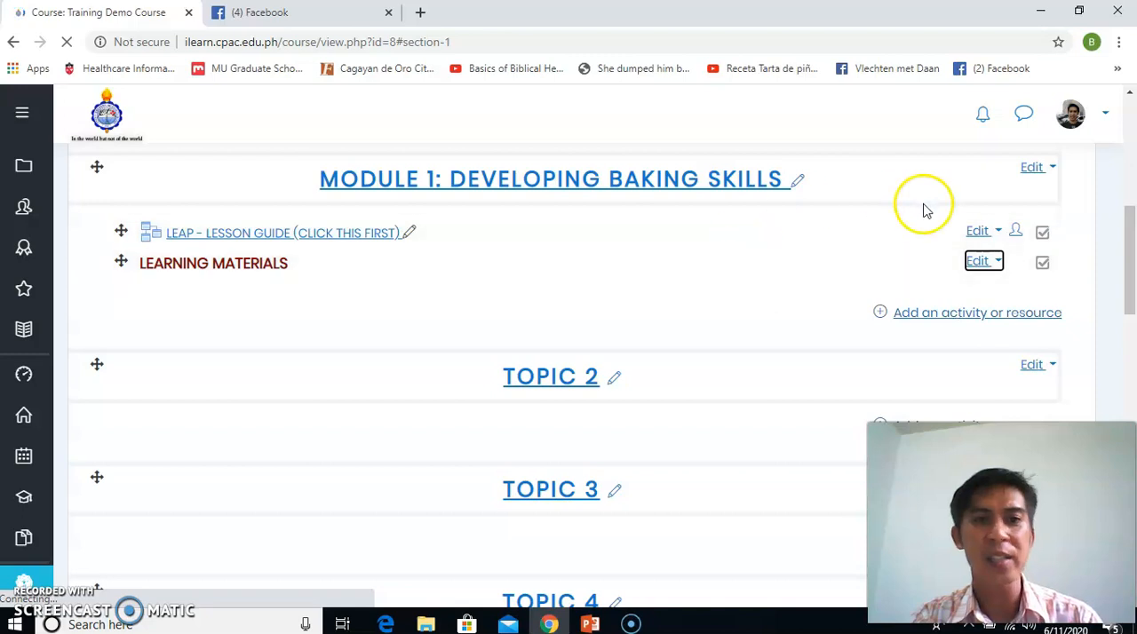
# Start adding a File resource to Module 1: Developing Baking Skills
pyautogui.moveTo(1133, 246)
pyautogui.mouseDown()
pyautogui.moveTo(1130, 259)
pyautogui.moveTo(1131, 247)
pyautogui.mouseUp()
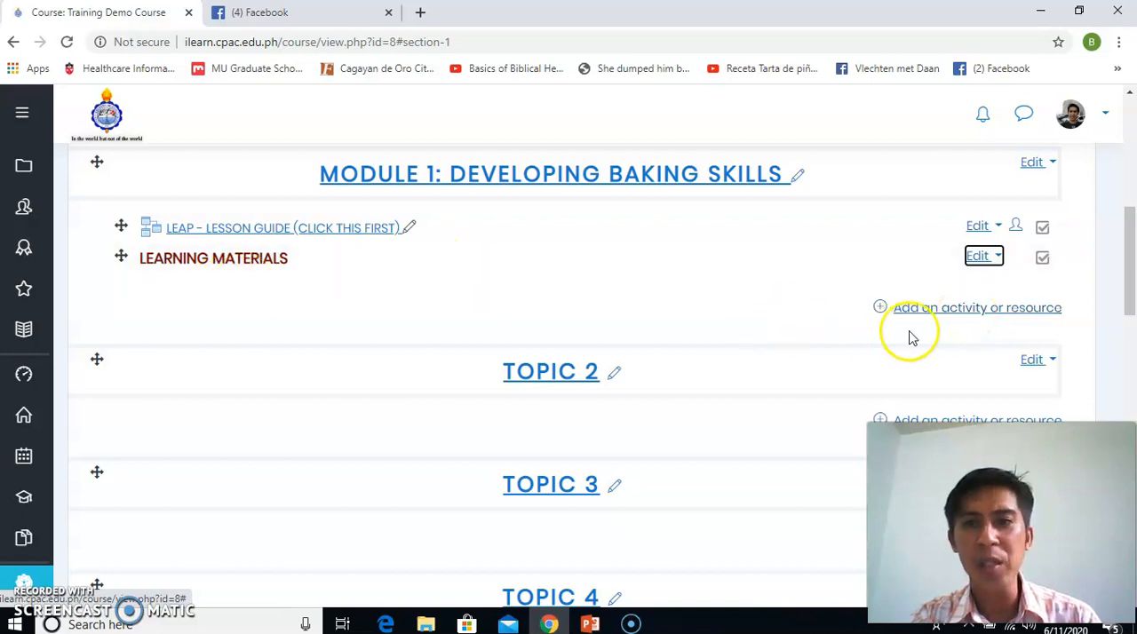
pyautogui.click(941, 317)
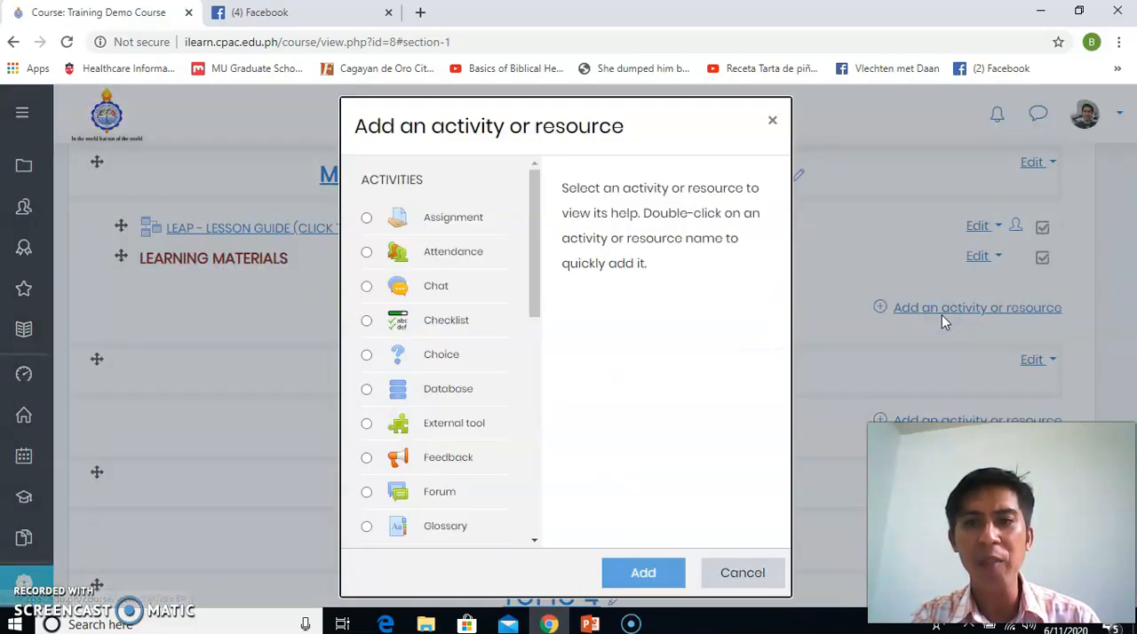
pyautogui.moveTo(531, 266); pyautogui.dragTo(520, 459)
pyautogui.click(426, 436)
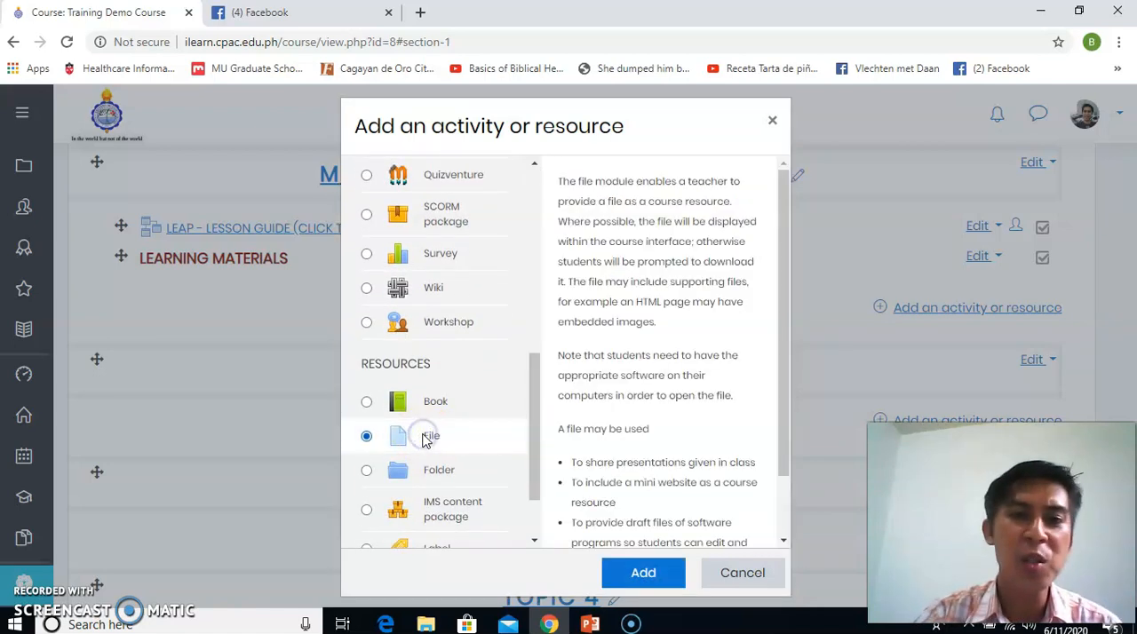
pyautogui.click(643, 576)
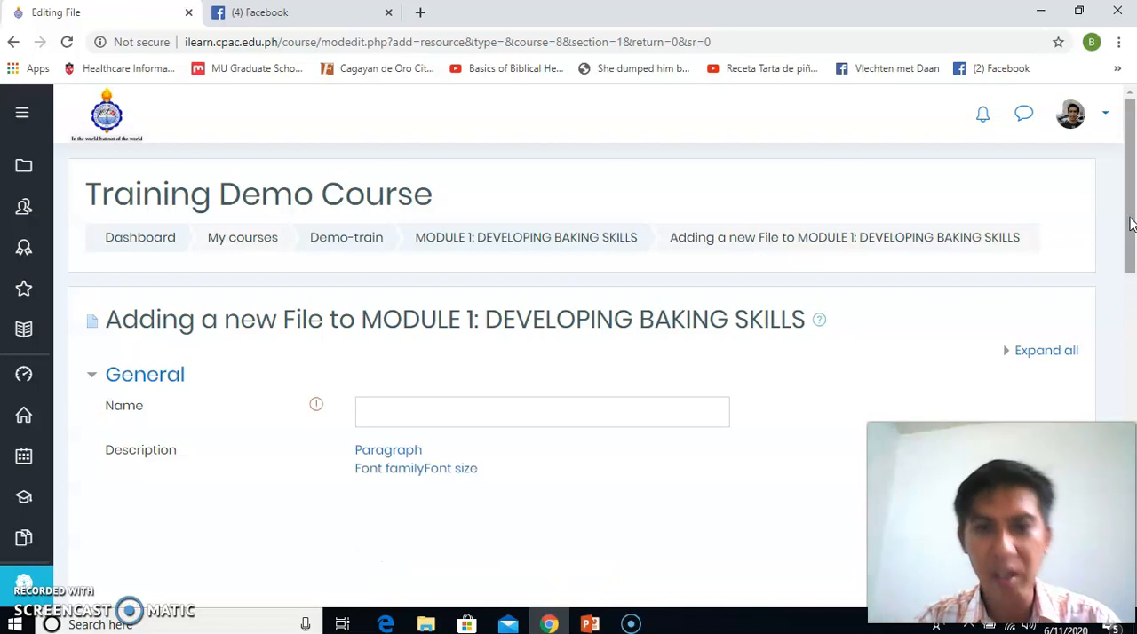
# Name the new file resource BASIC PRINCIPLES OF BAKING (PDF)
pyautogui.click(1132, 213)
pyautogui.moveTo(1131, 213); pyautogui.dragTo(1119, 267)
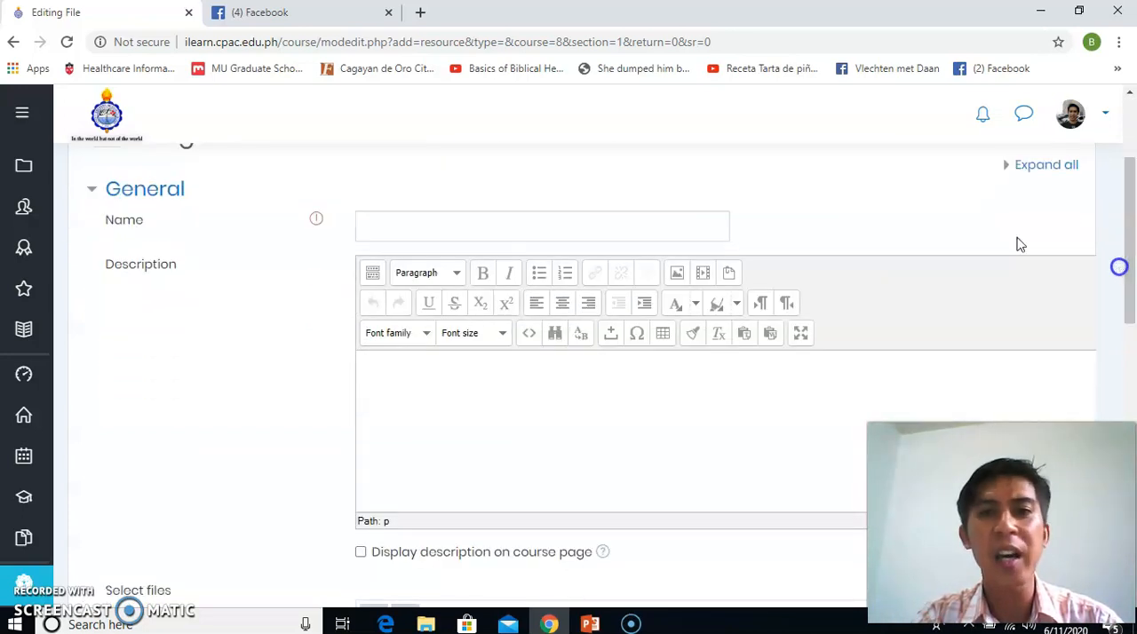
pyautogui.click(561, 221)
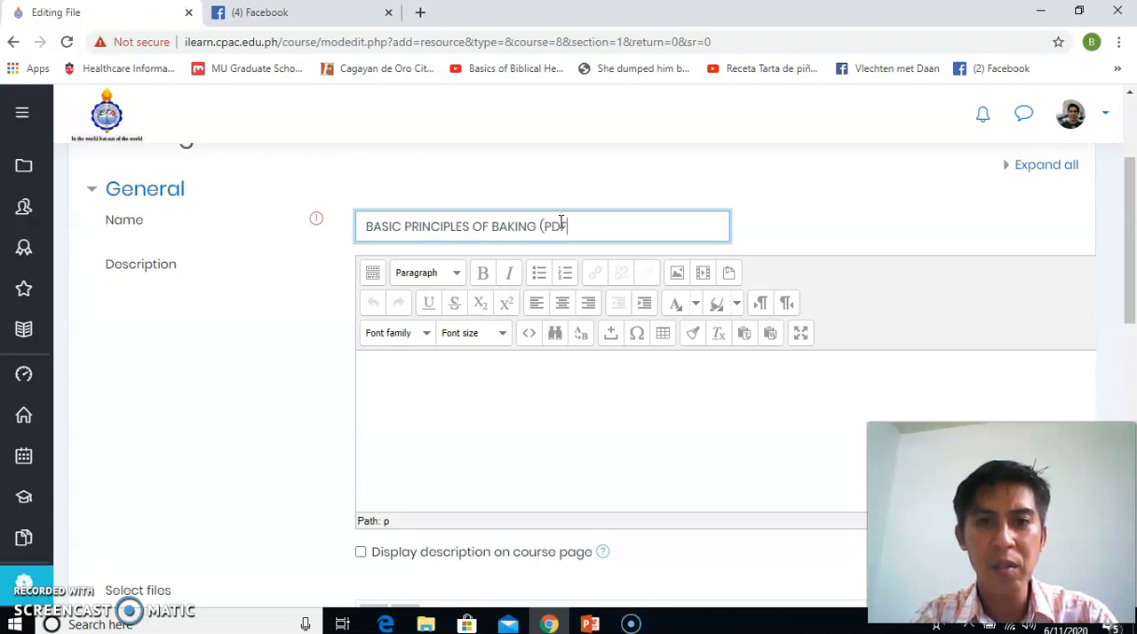
# Add a file to the resource through the Upload a file option and open the file chooser for its attachment
pyautogui.moveTo(1124, 253); pyautogui.dragTo(1119, 352)
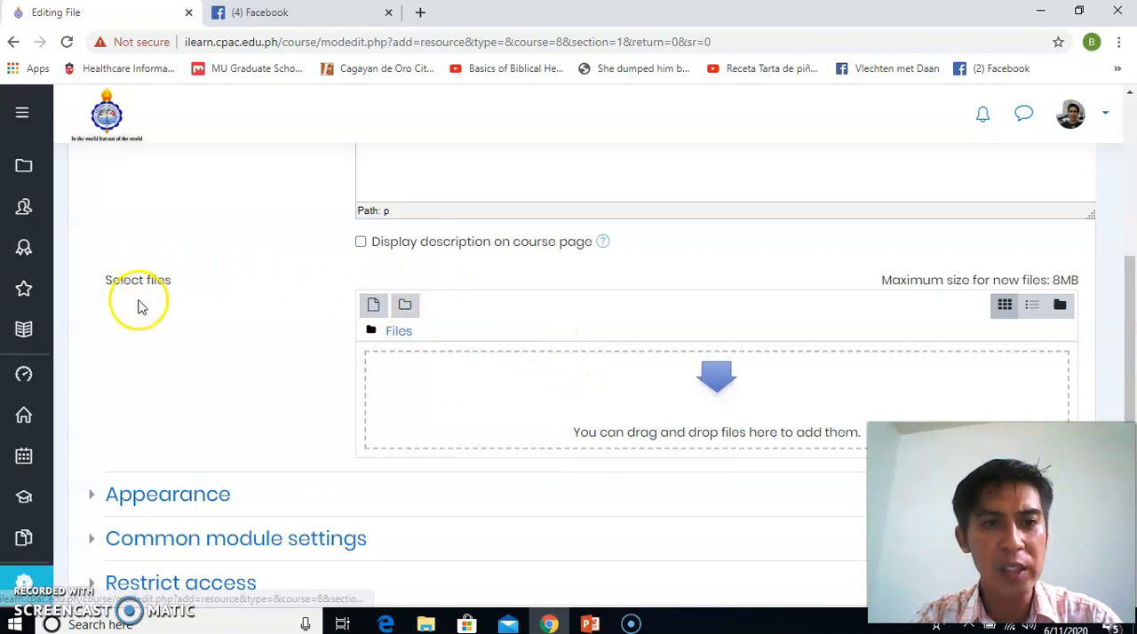
pyautogui.click(373, 307)
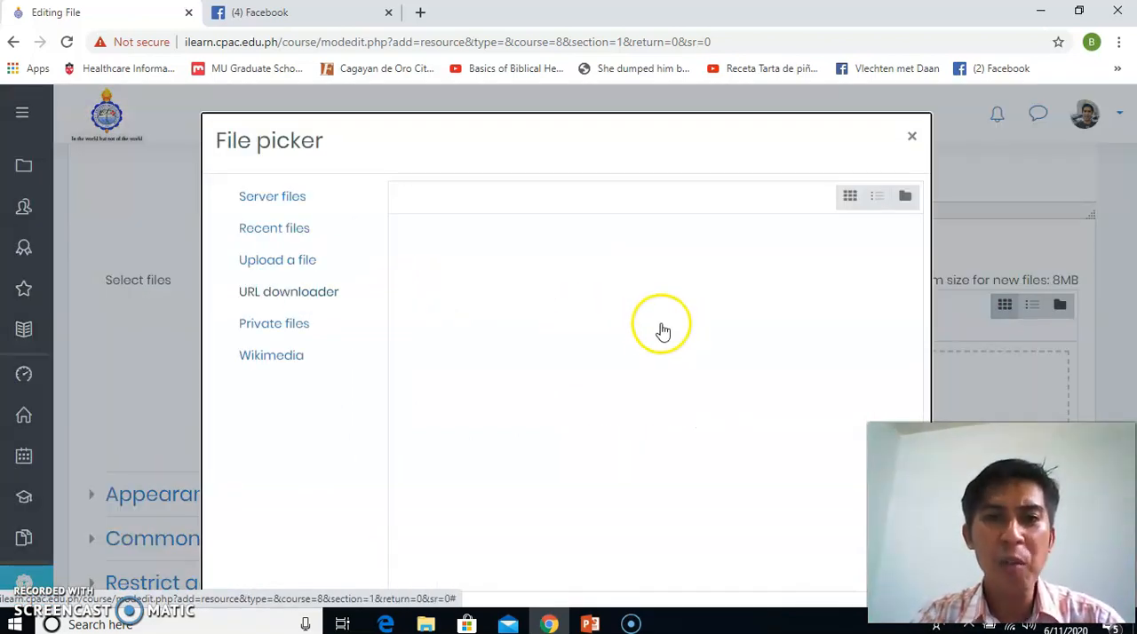
pyautogui.click(307, 261)
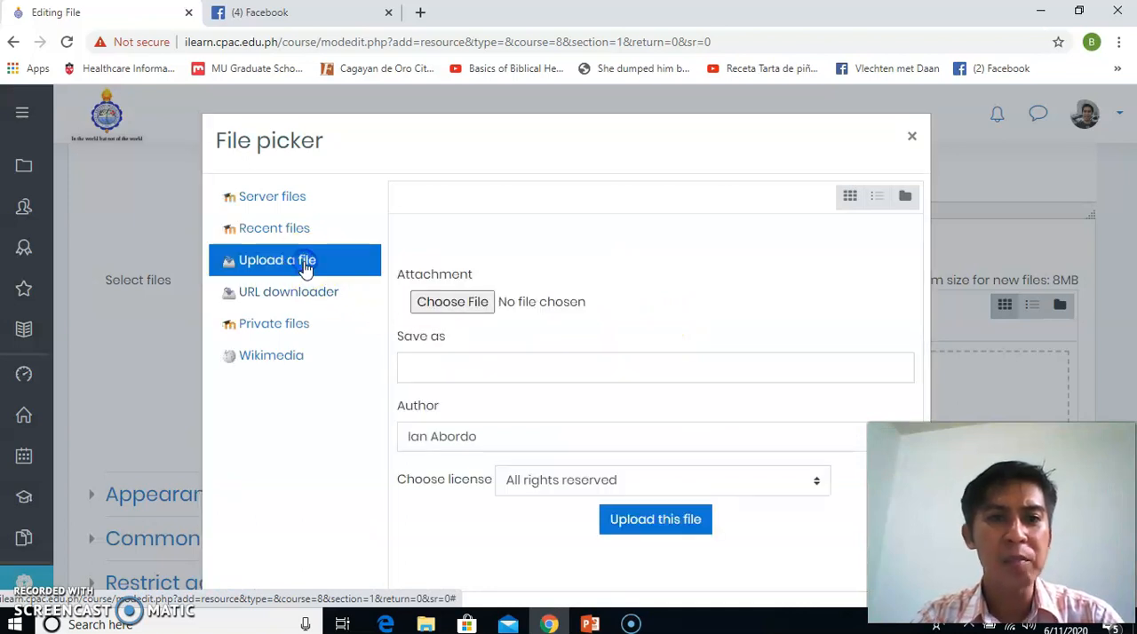
pyautogui.click(466, 304)
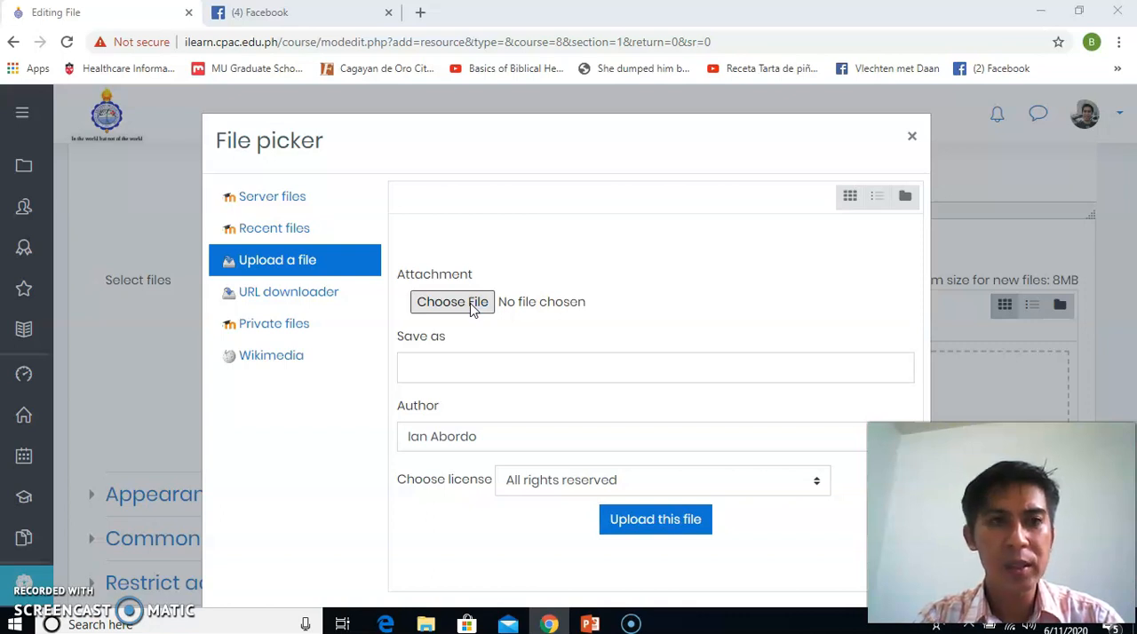
pyautogui.click(492, 305)
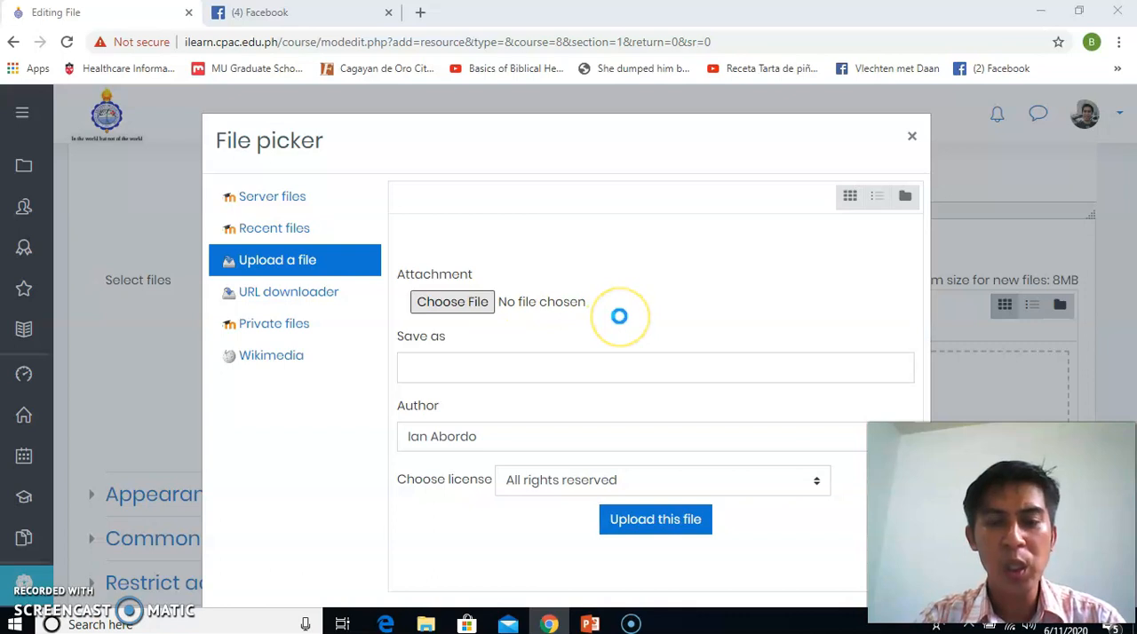
pyautogui.click(492, 304)
pyautogui.click(477, 304)
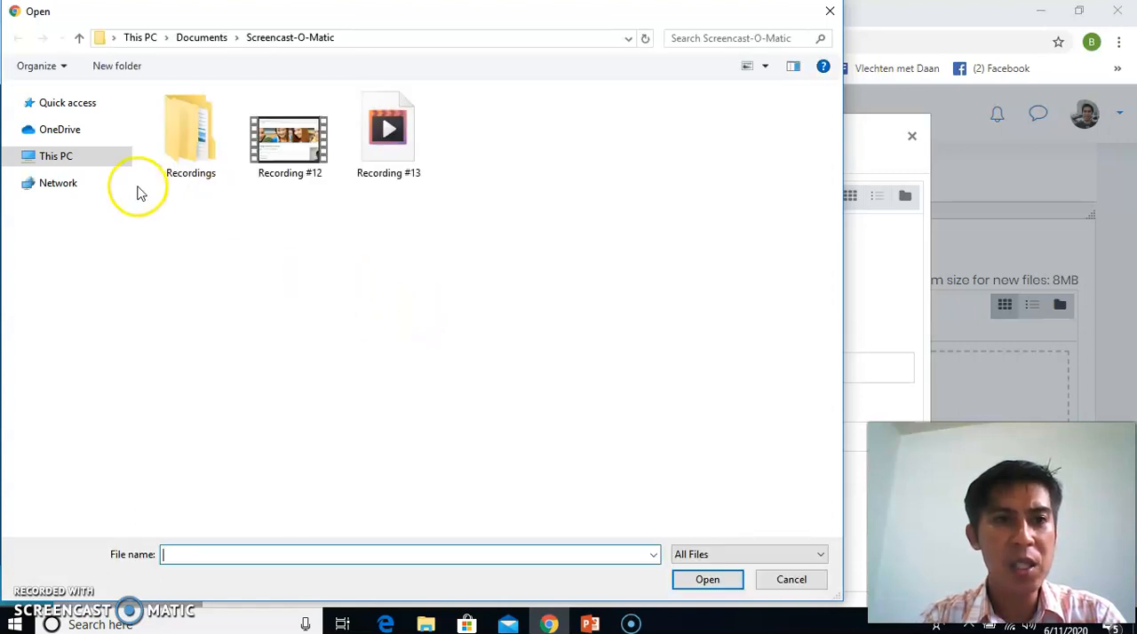
# Choose the PDF ageing-in-place (2)_photovoice from the Research folder on New Volume (D:) as the attachment
pyautogui.click(183, 164)
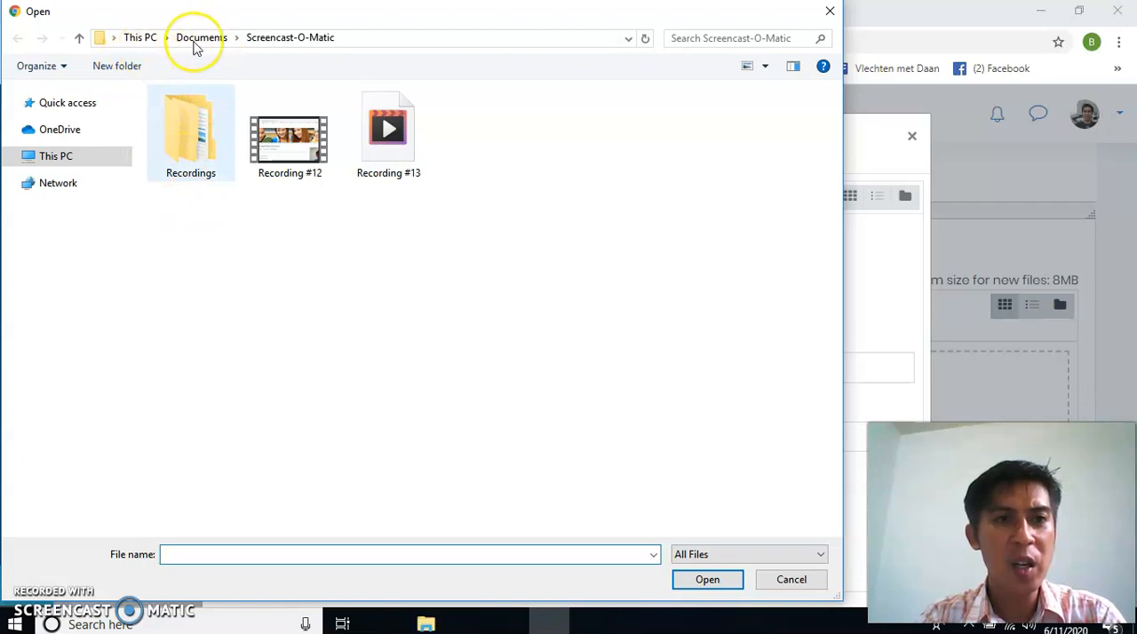
pyautogui.click(136, 40)
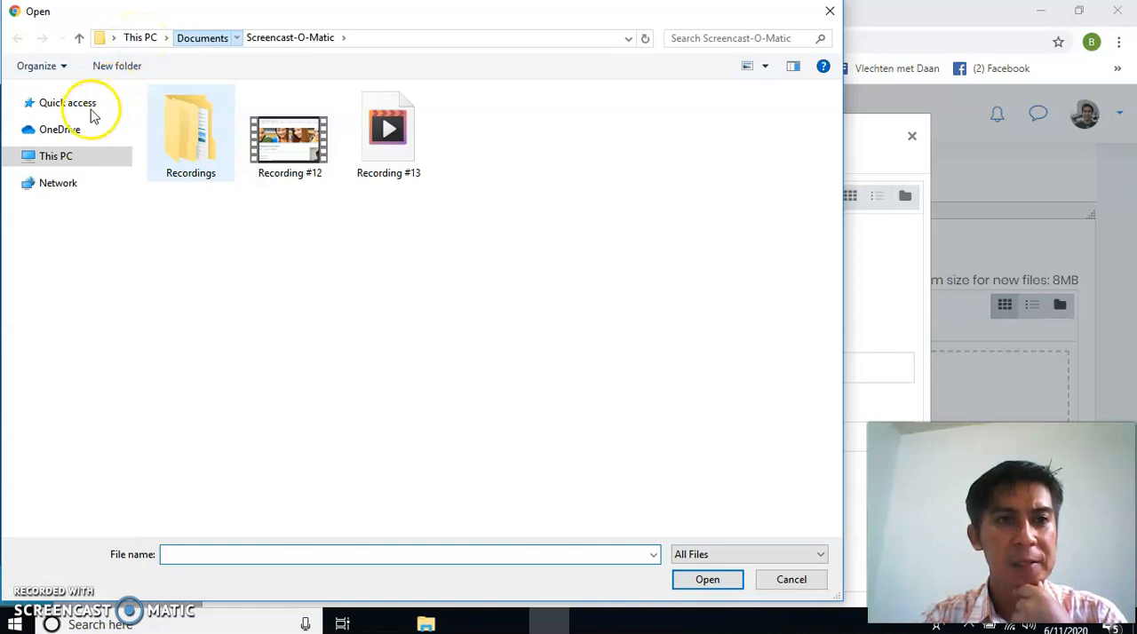
pyautogui.click(124, 155)
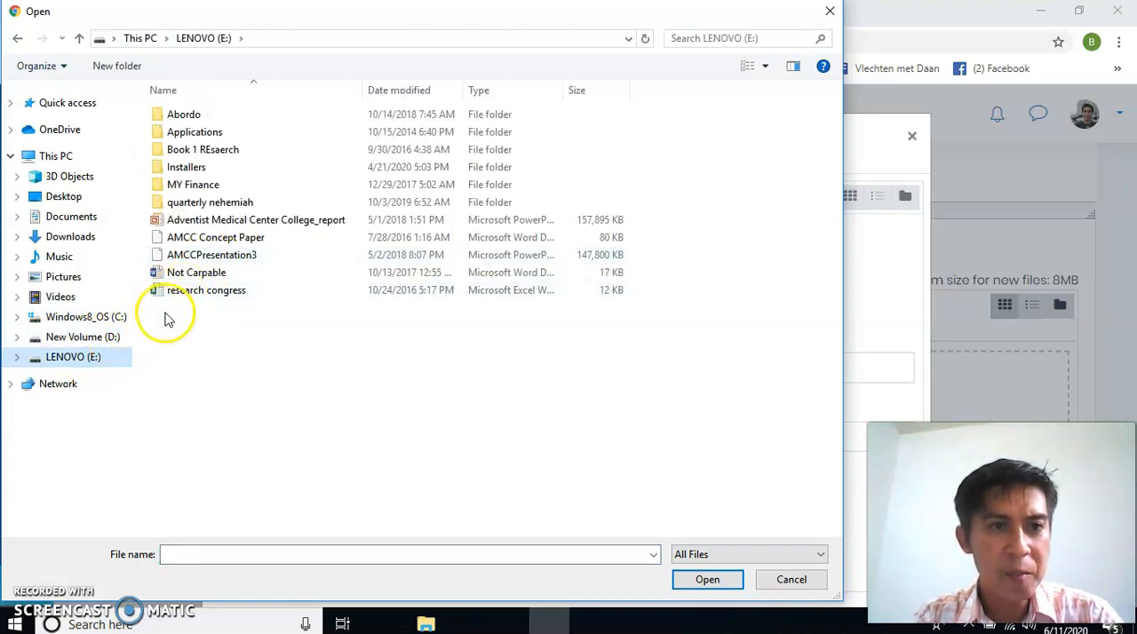
pyautogui.click(113, 343)
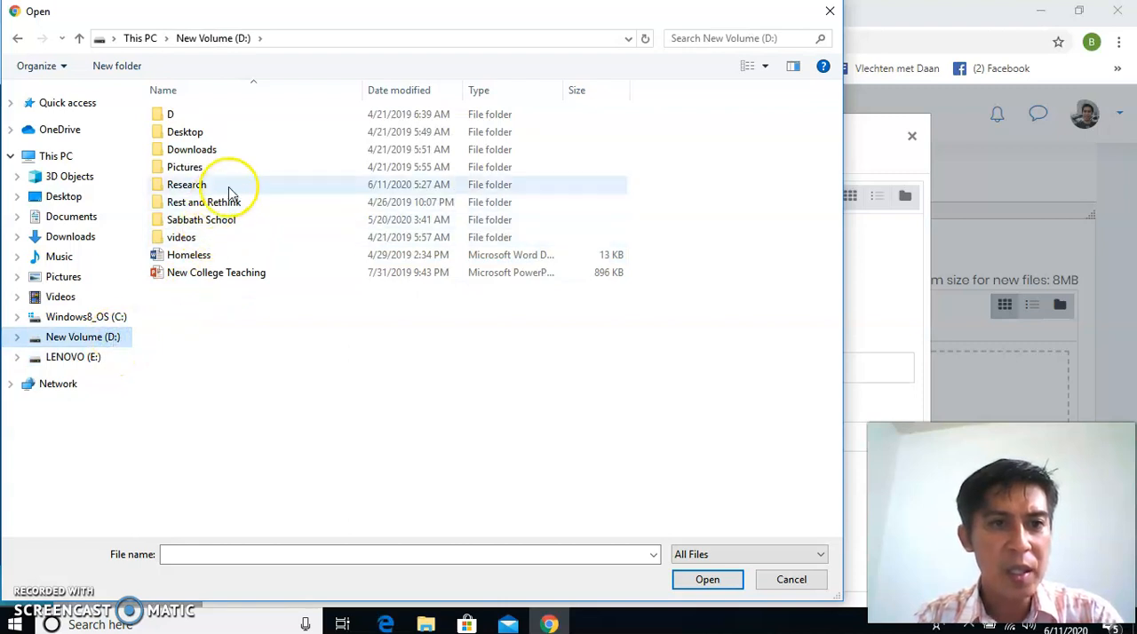
pyautogui.click(230, 187)
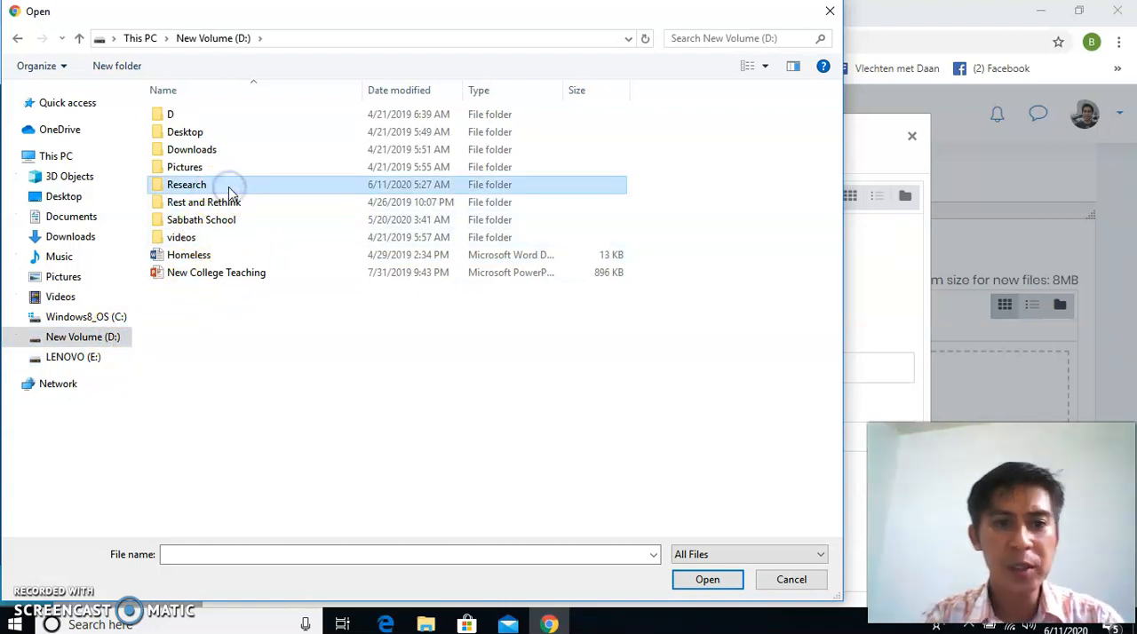
pyautogui.doubleClick(230, 189)
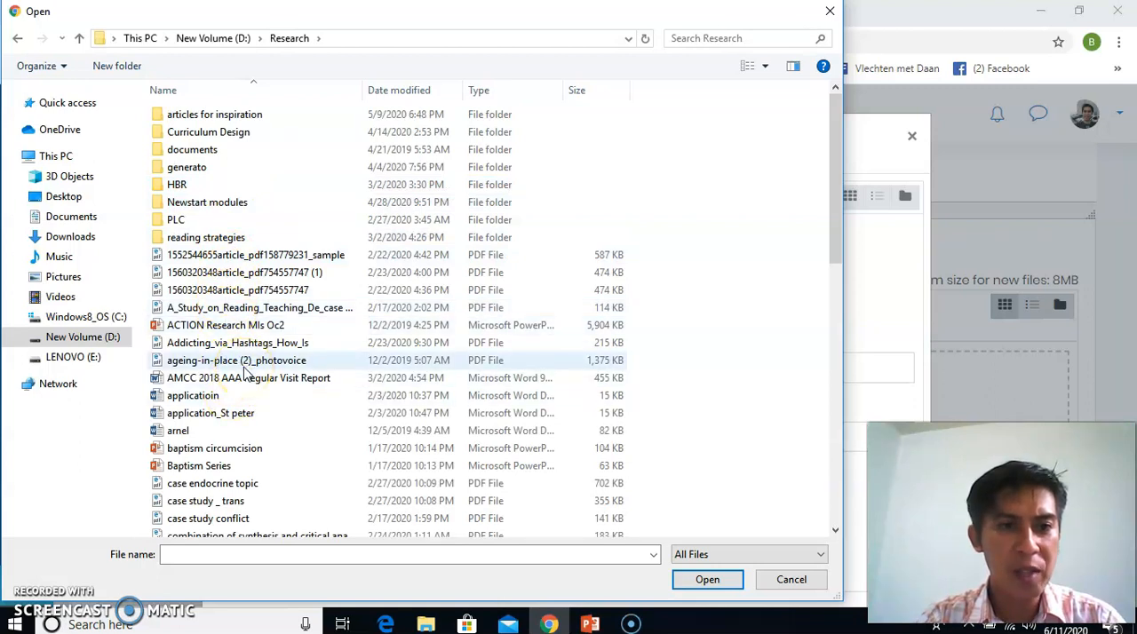
pyautogui.click(180, 364)
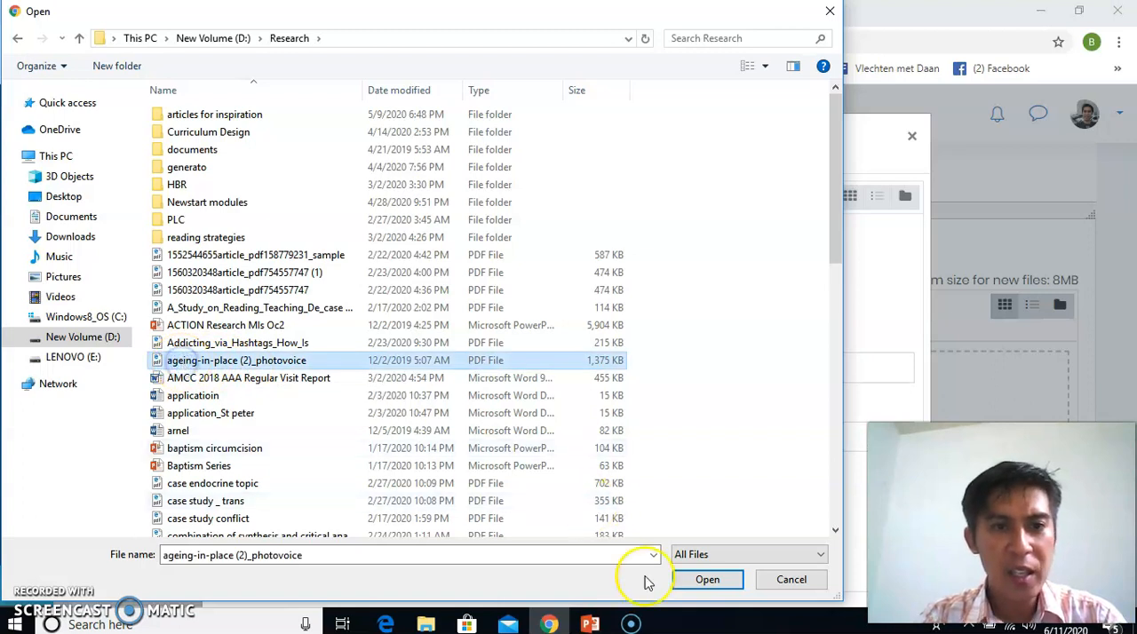
pyautogui.click(702, 582)
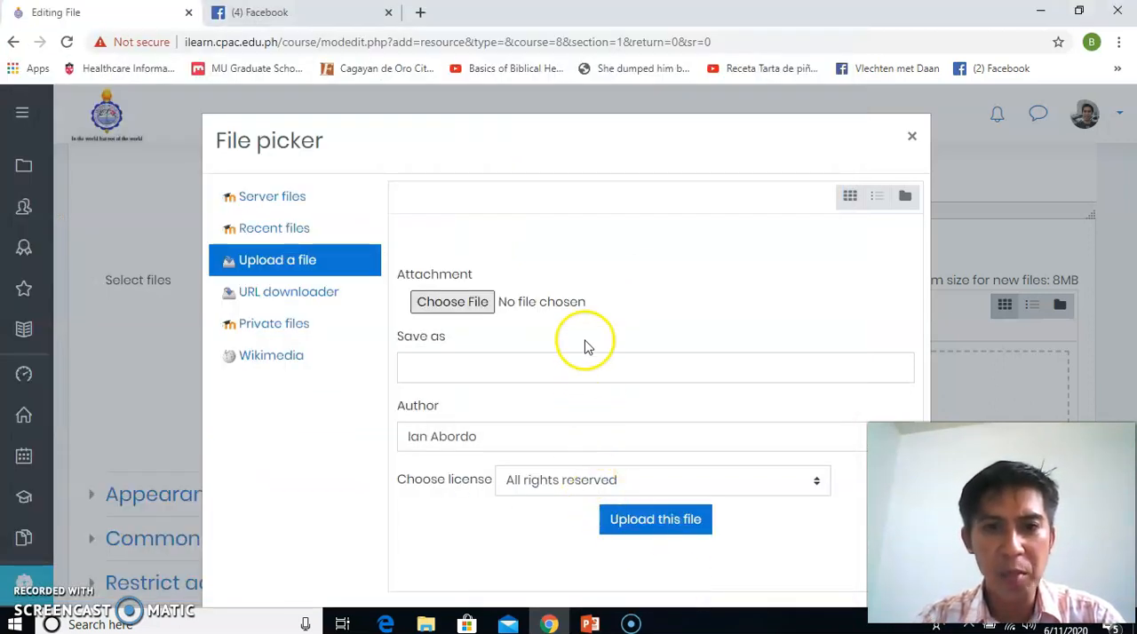
# Upload the chosen PDF, save the file resource and return to the course page
pyautogui.click(647, 522)
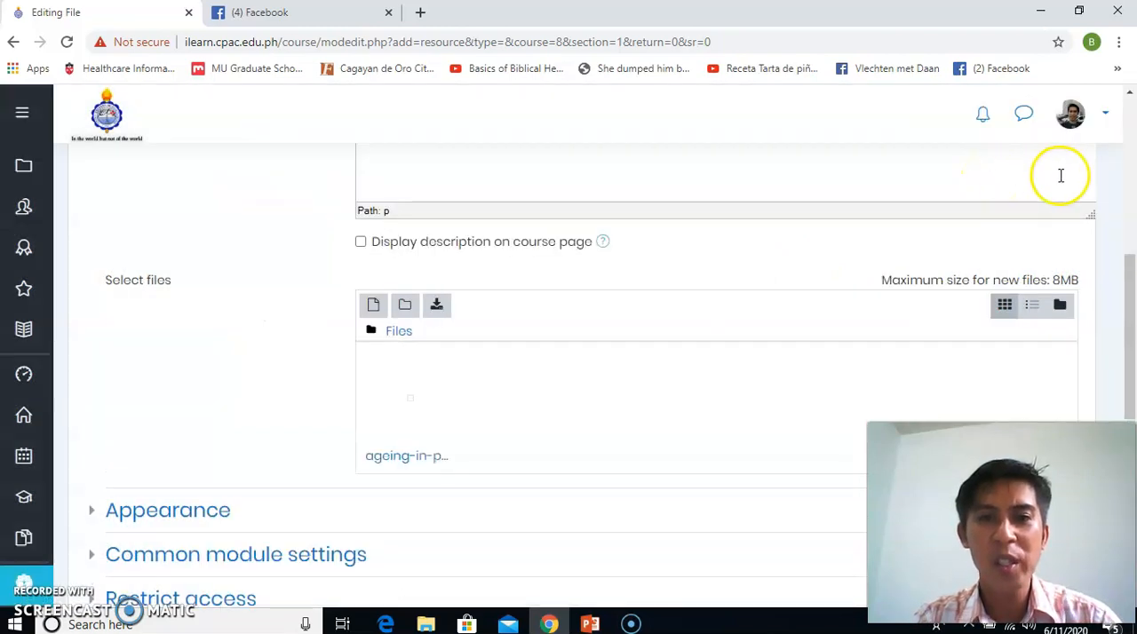
pyautogui.moveTo(1126, 255); pyautogui.dragTo(1121, 376)
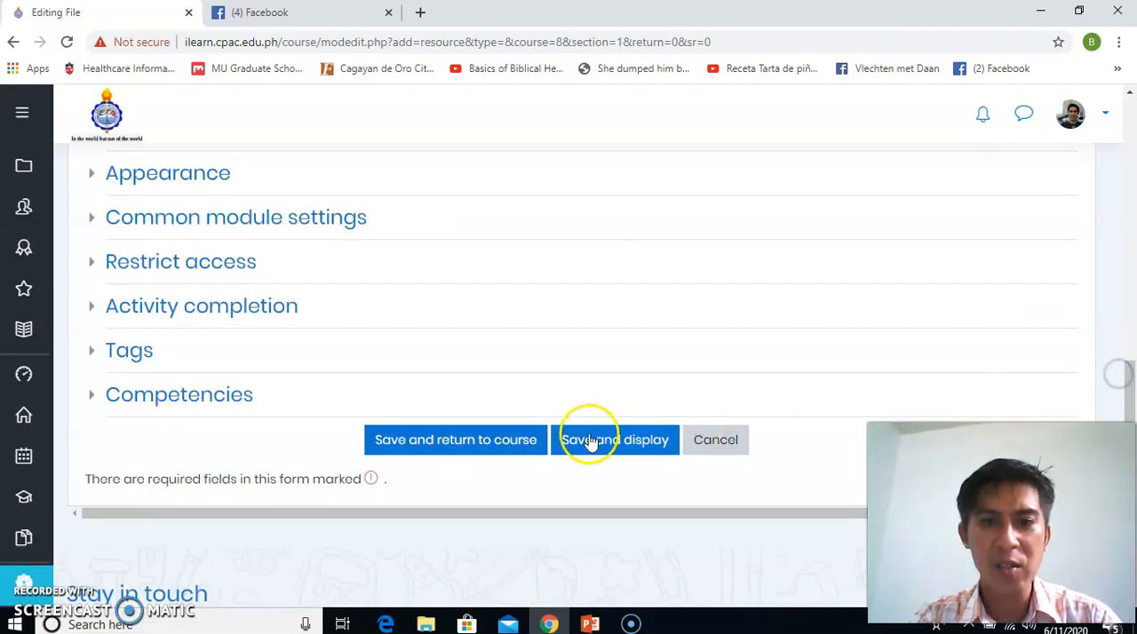
pyautogui.click(495, 453)
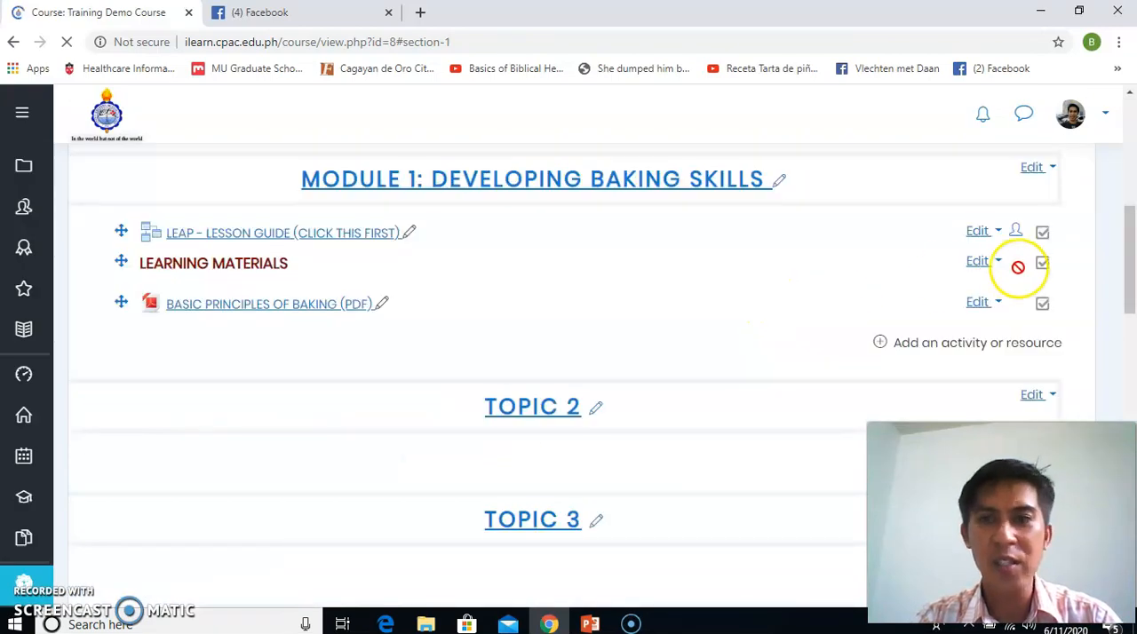
# Indent the BASIC PRINCIPLES OF BAKING (PDF) resource one level to the right under LEARNING MATERIALS
pyautogui.moveTo(1124, 241)
pyautogui.mouseDown()
pyautogui.moveTo(1124, 286)
pyautogui.moveTo(1125, 236)
pyautogui.mouseUp()
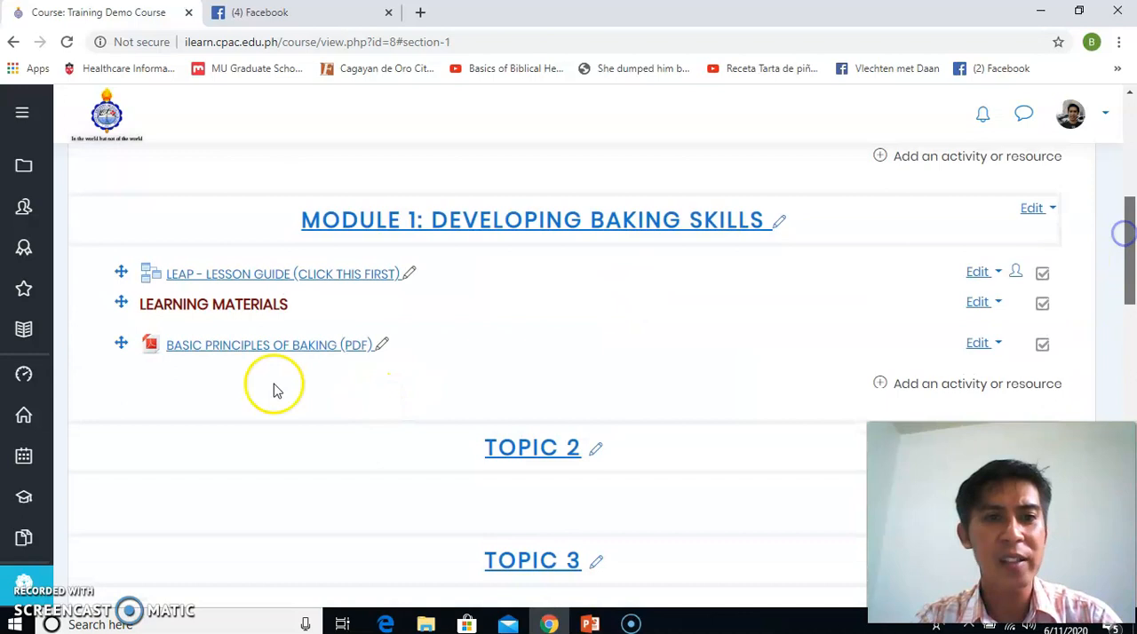
pyautogui.click(995, 350)
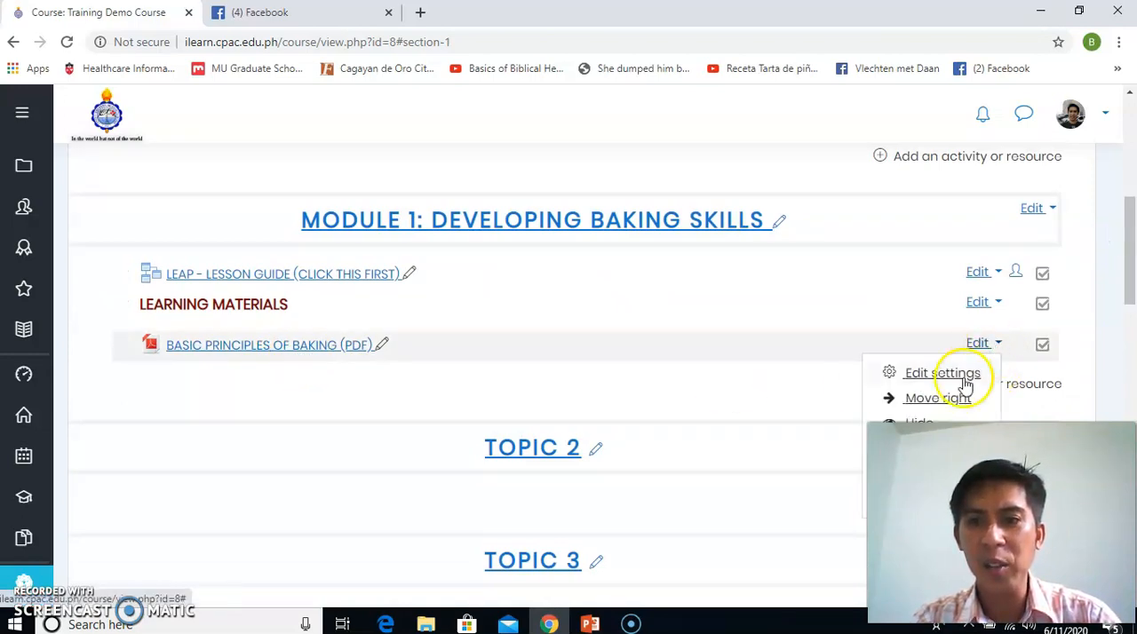
pyautogui.click(950, 399)
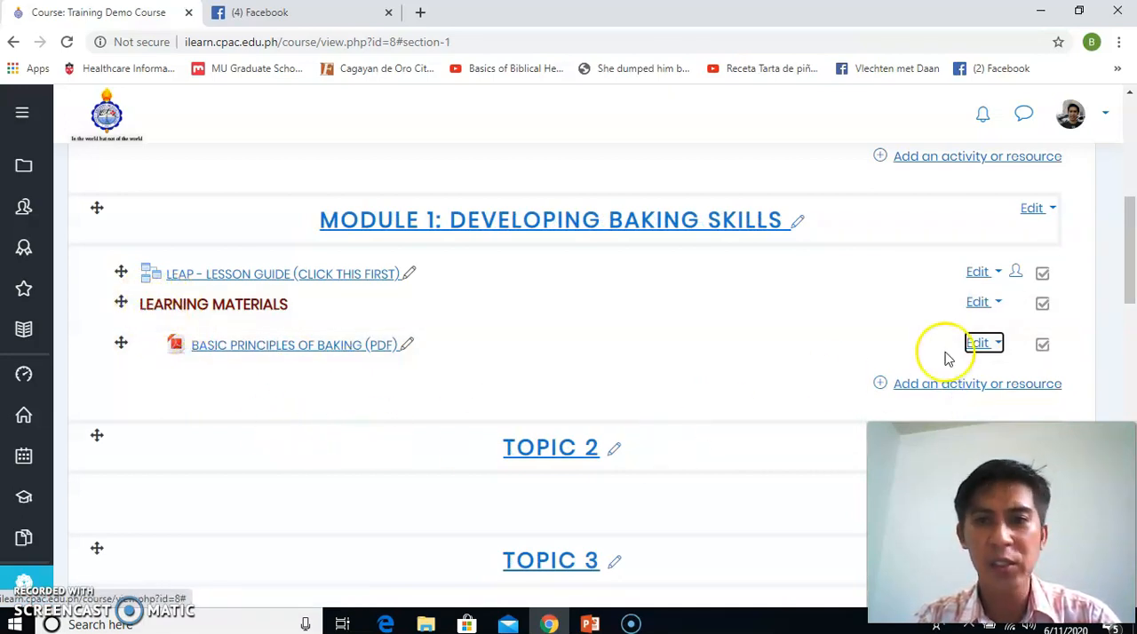
# Start adding another File resource to Module 1: Developing Baking Skills
pyautogui.click(953, 388)
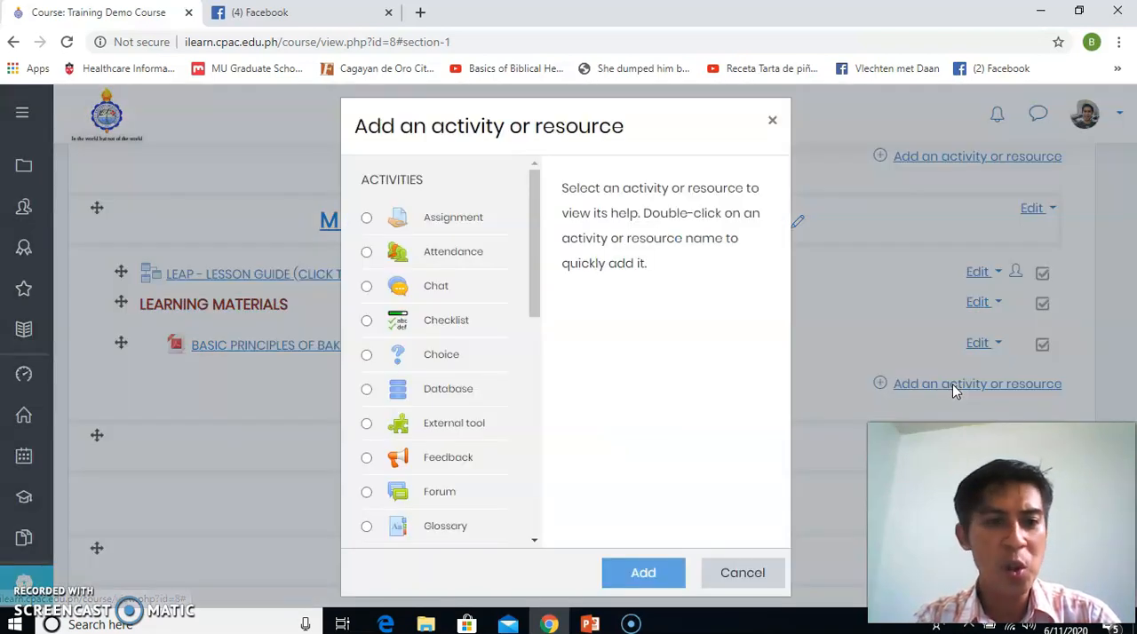
pyautogui.moveTo(531, 293); pyautogui.dragTo(533, 490)
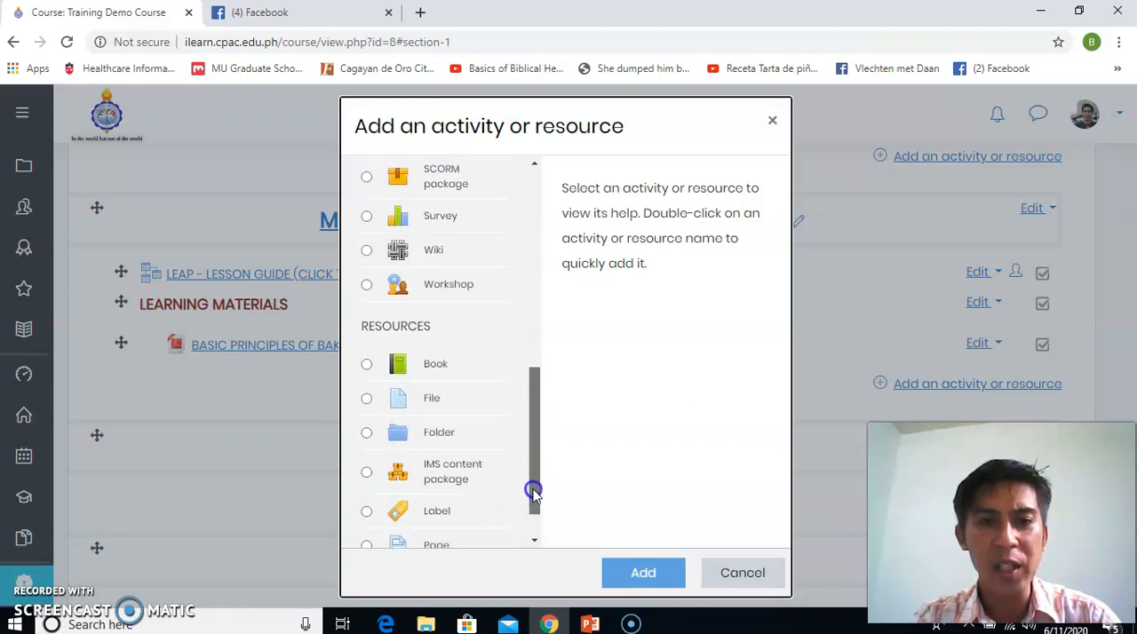
pyautogui.click(424, 405)
pyautogui.click(643, 573)
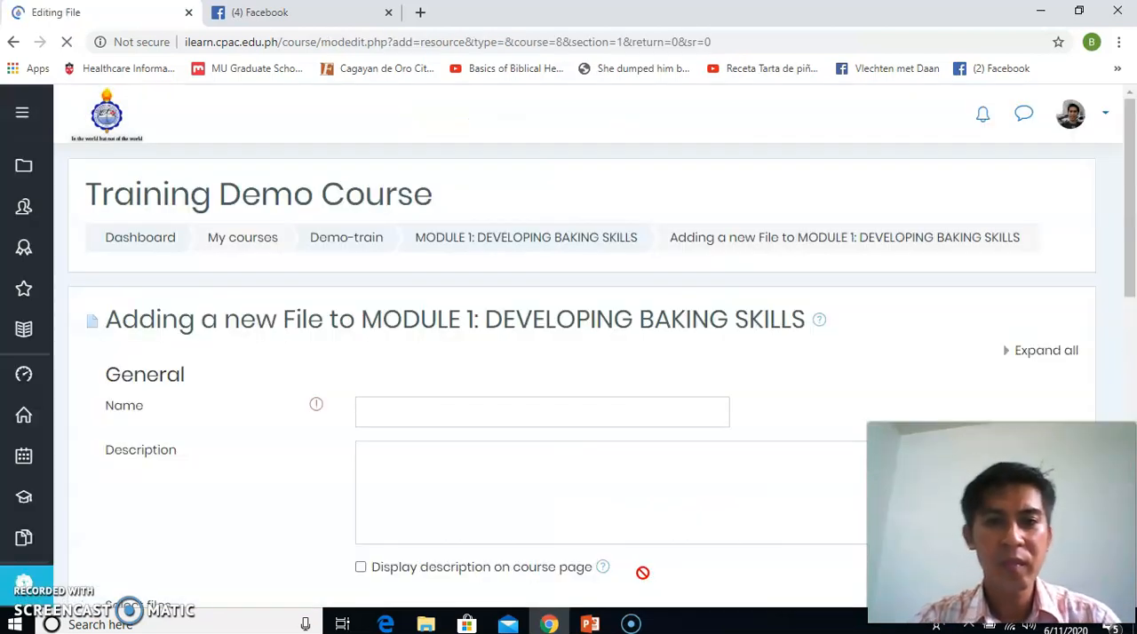
# Name the second file resource STEPS IN BAKING
pyautogui.moveTo(1123, 190); pyautogui.dragTo(1124, 279)
pyautogui.click(643, 229)
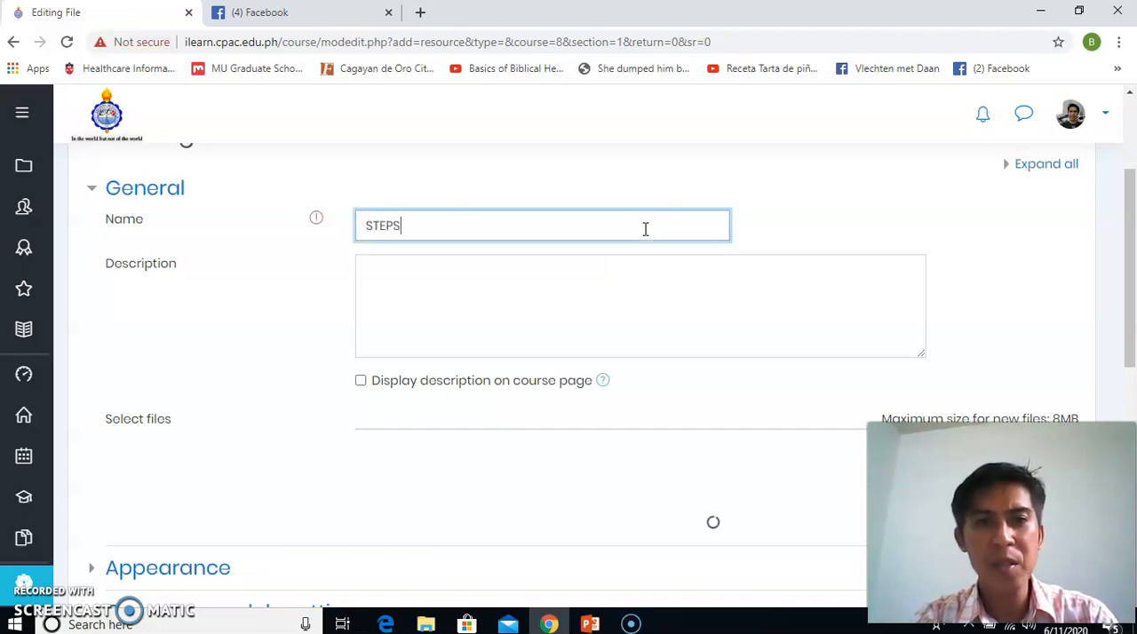
pyautogui.write('STEPS IN BACING')
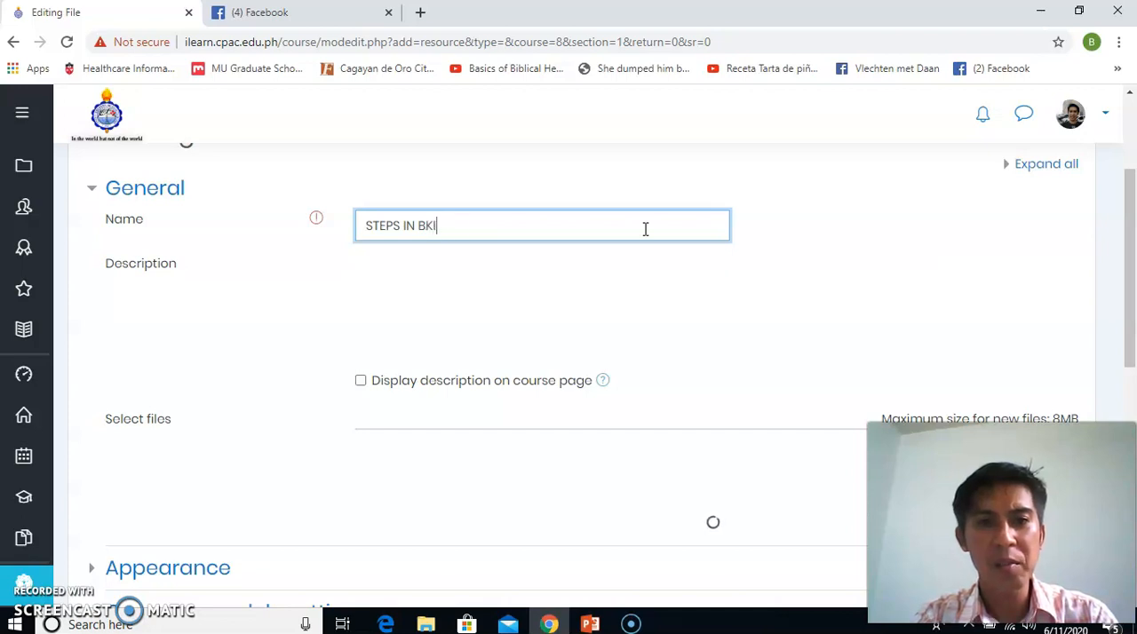
pyautogui.press('BackSpace')
pyautogui.press('BackSpace')
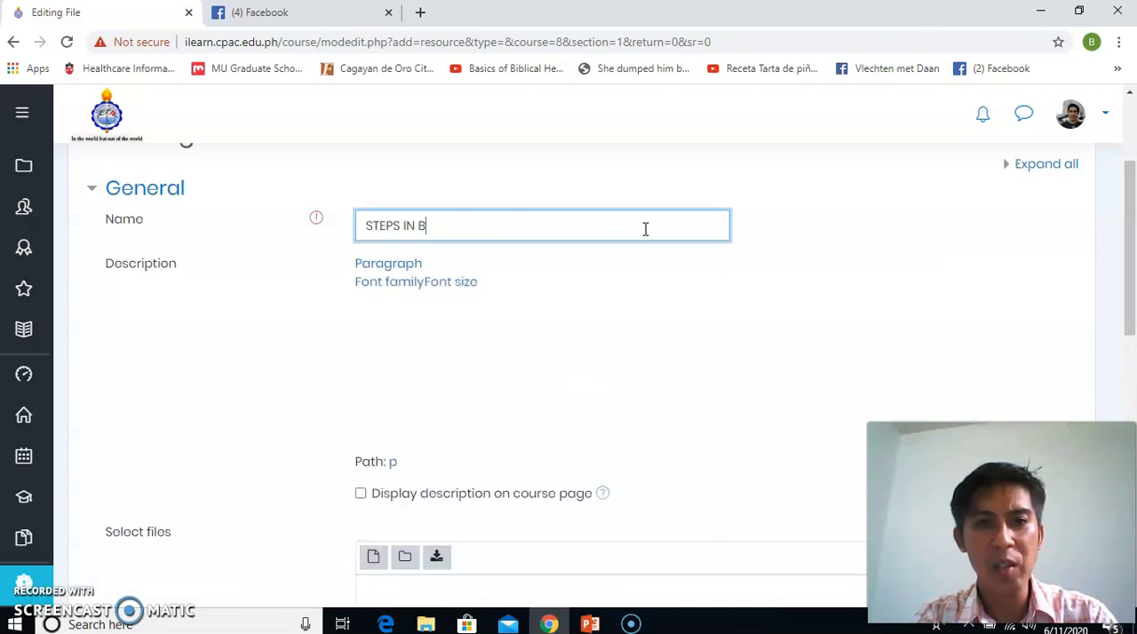
pyautogui.write('AKING')
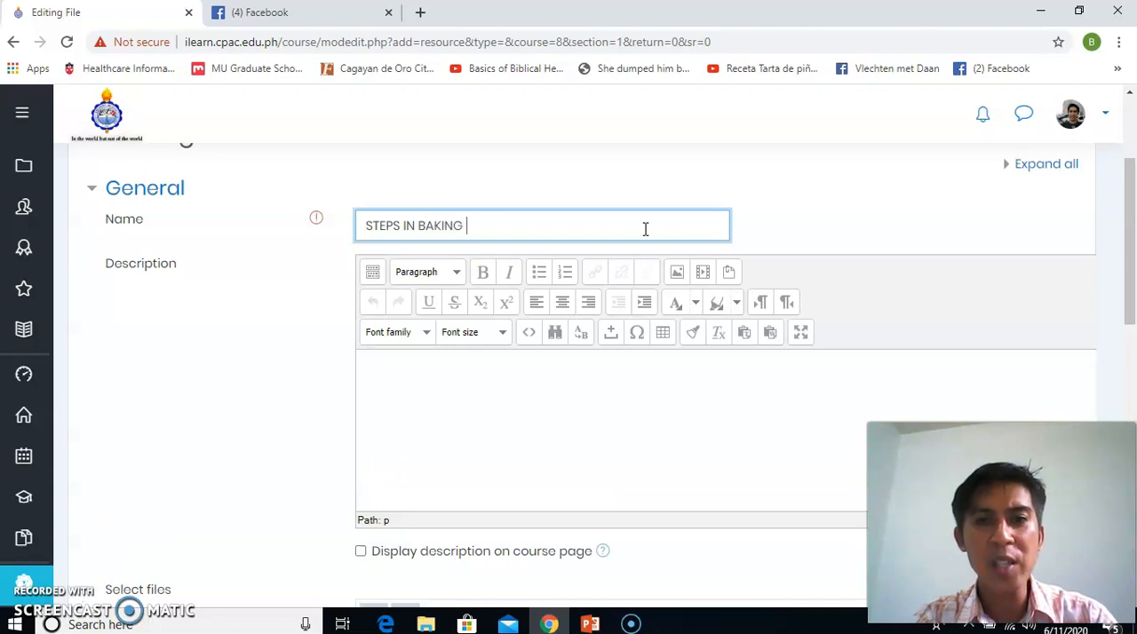
# Open the upload form for the STEPS IN BAKING resource and bring up the file chooser for its attachment
pyautogui.moveTo(1130, 231); pyautogui.dragTo(1114, 333)
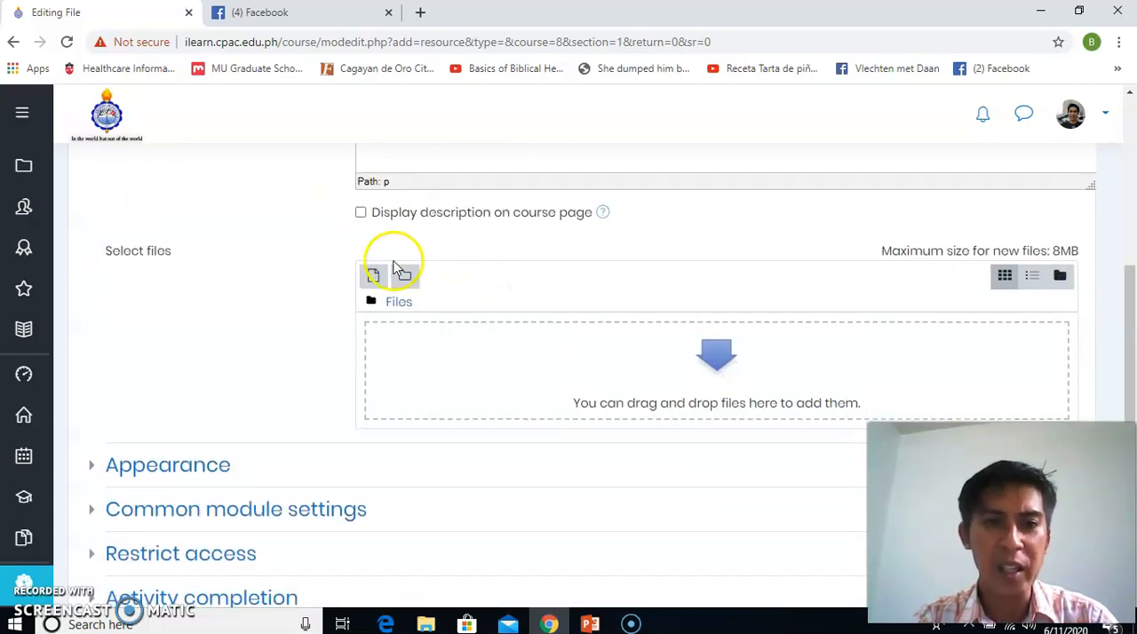
pyautogui.click(375, 280)
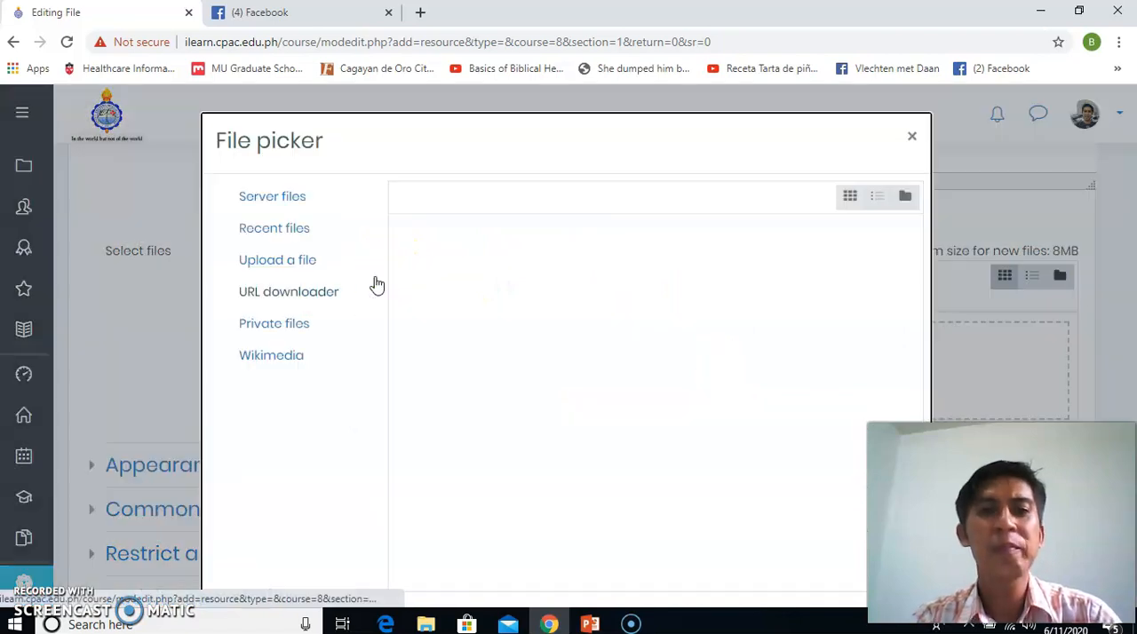
pyautogui.click(429, 302)
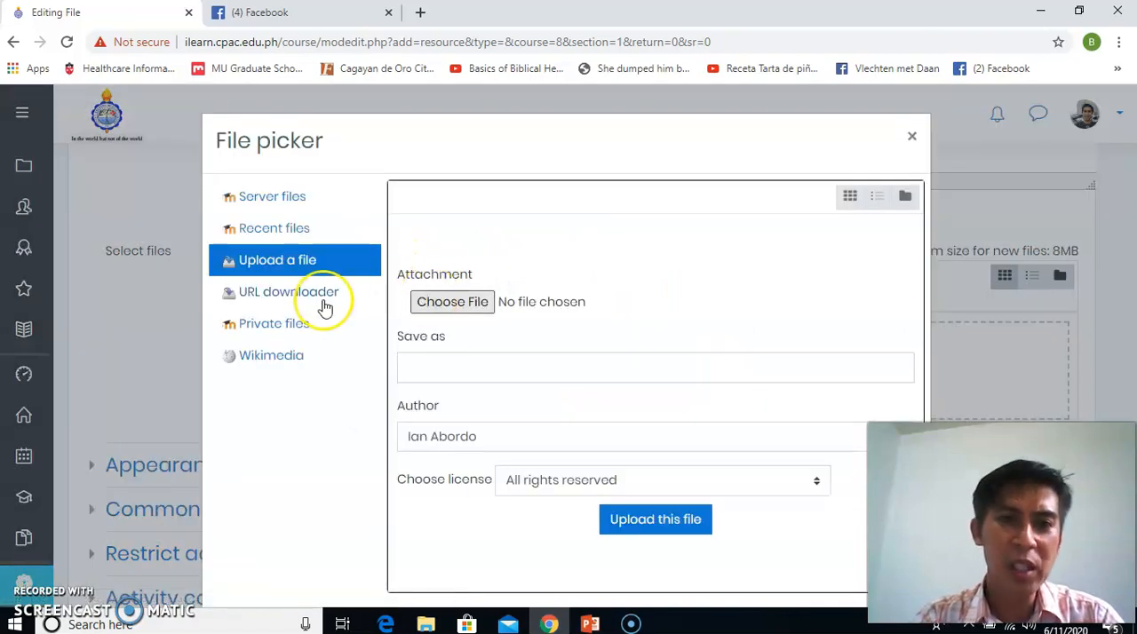
pyautogui.click(454, 304)
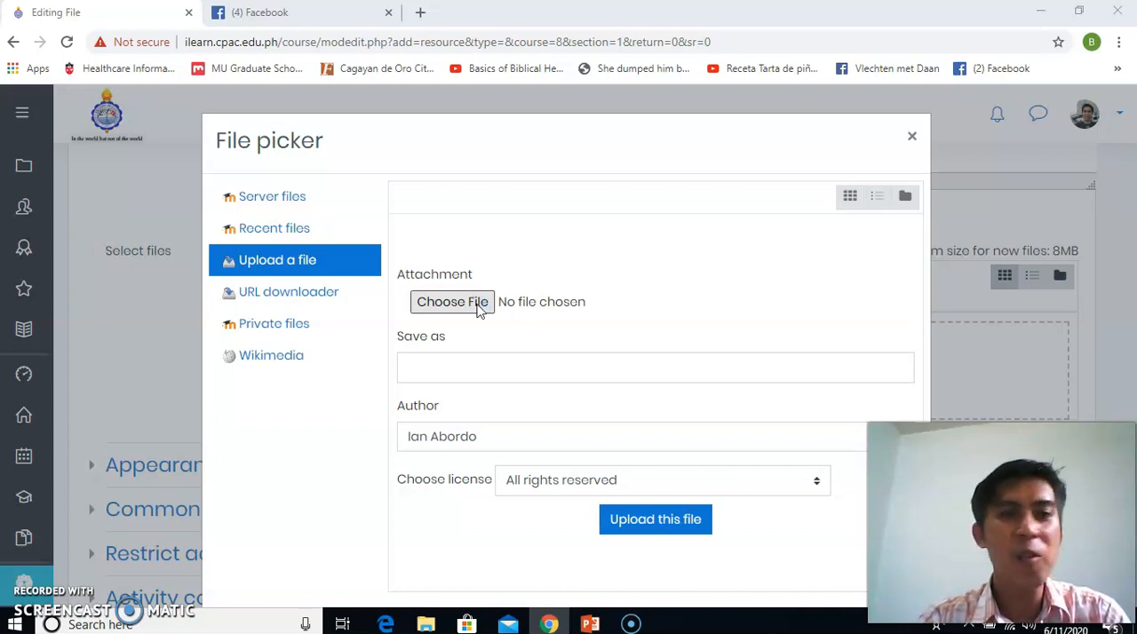
pyautogui.click(452, 302)
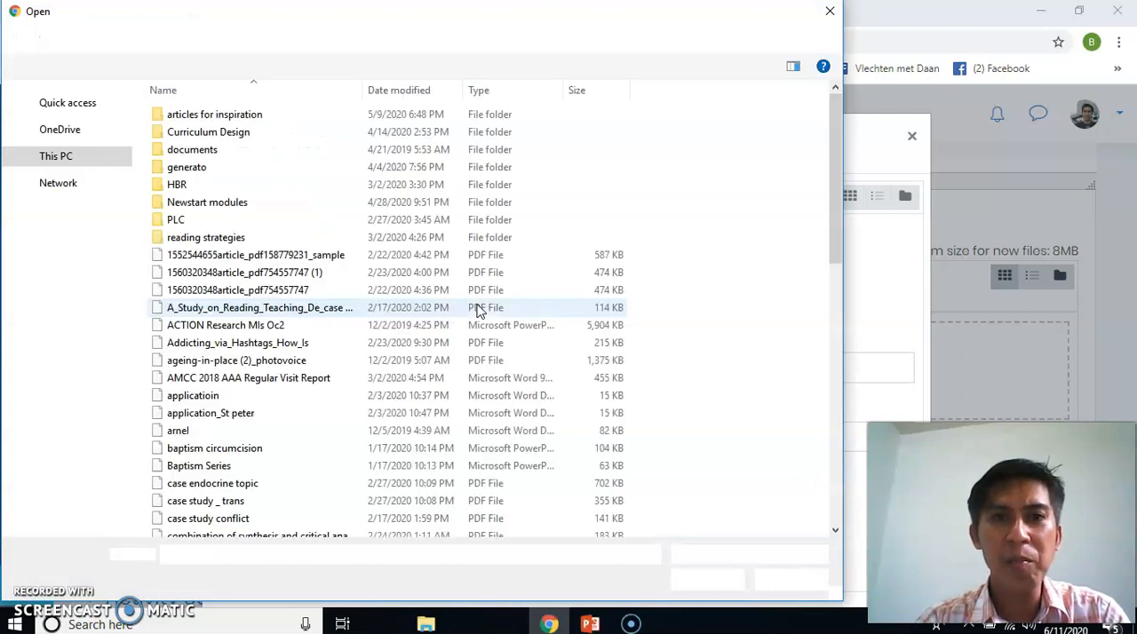
# Upload Designing Instruction in OBE.pdf from Newstart modules > Moodle Training to the STEPS IN BAKING resource, then save and display it
pyautogui.doubleClick(252, 205)
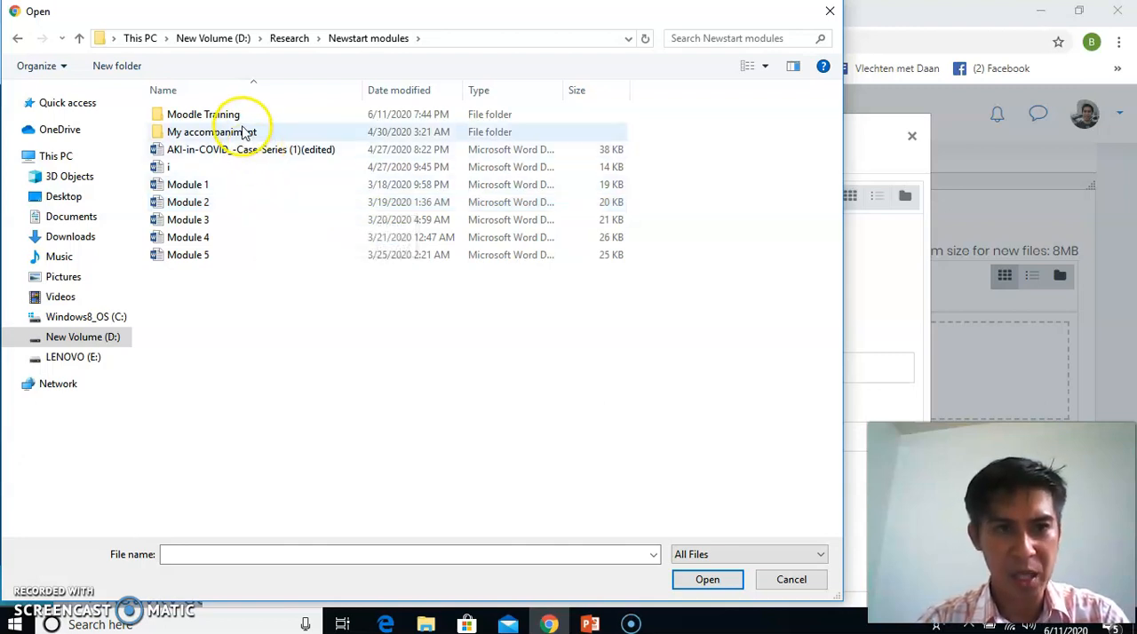
pyautogui.click(238, 116)
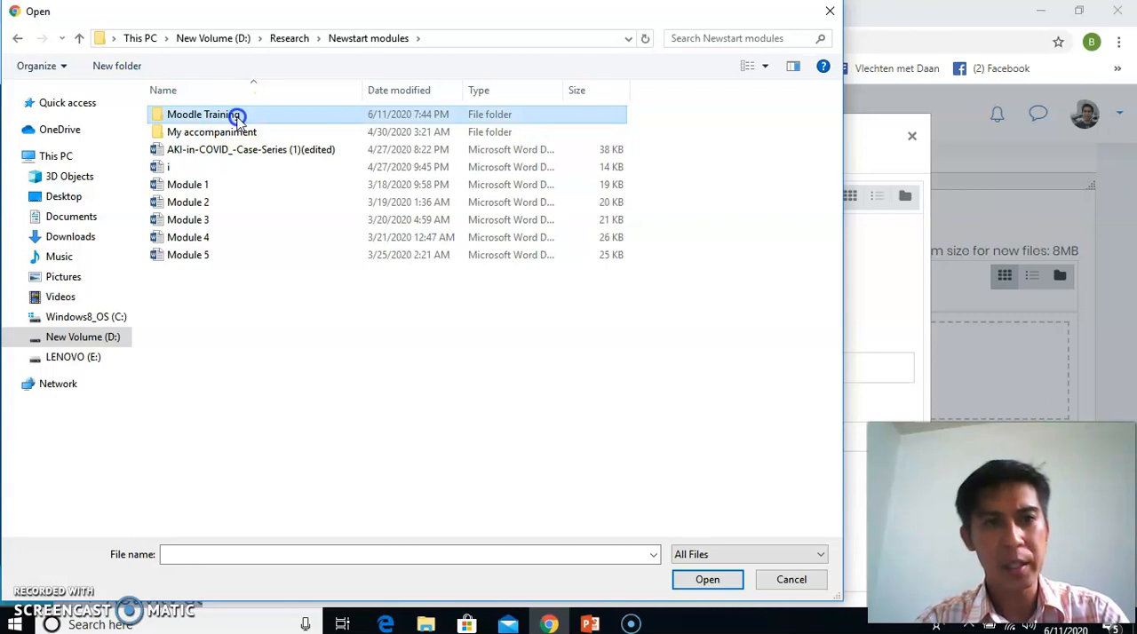
pyautogui.doubleClick(238, 117)
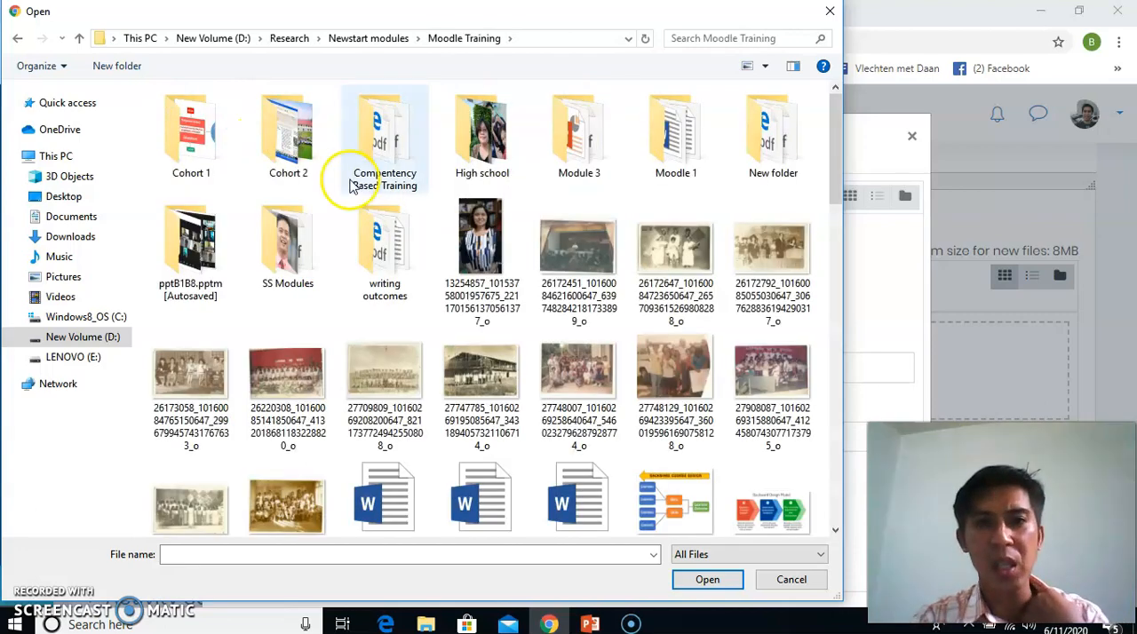
pyautogui.moveTo(835, 208); pyautogui.dragTo(824, 284)
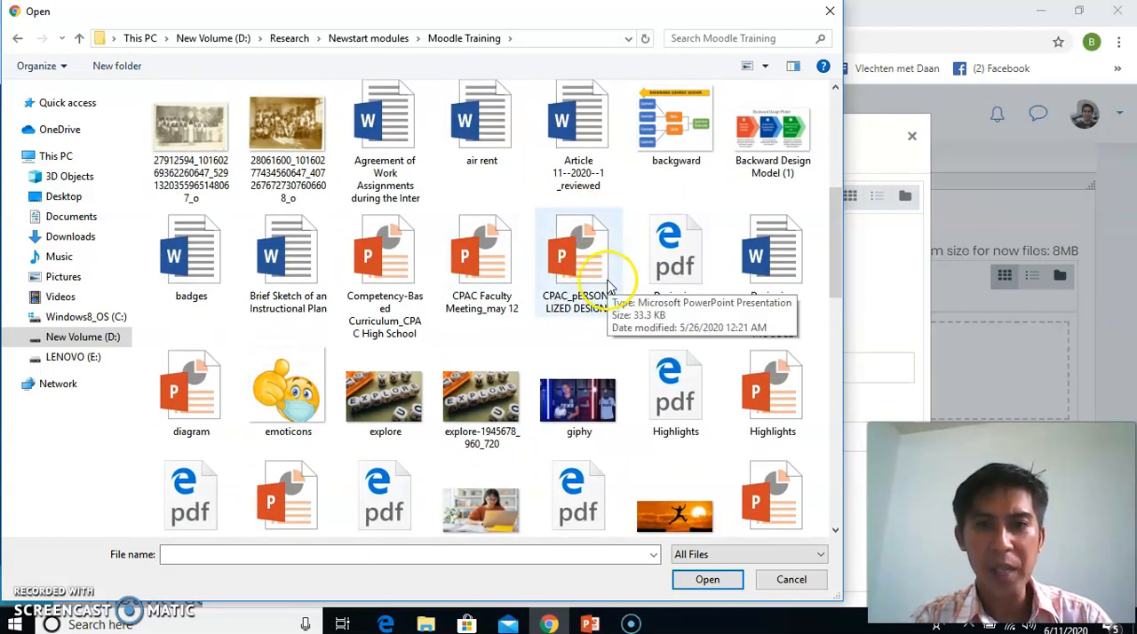
pyautogui.doubleClick(668, 277)
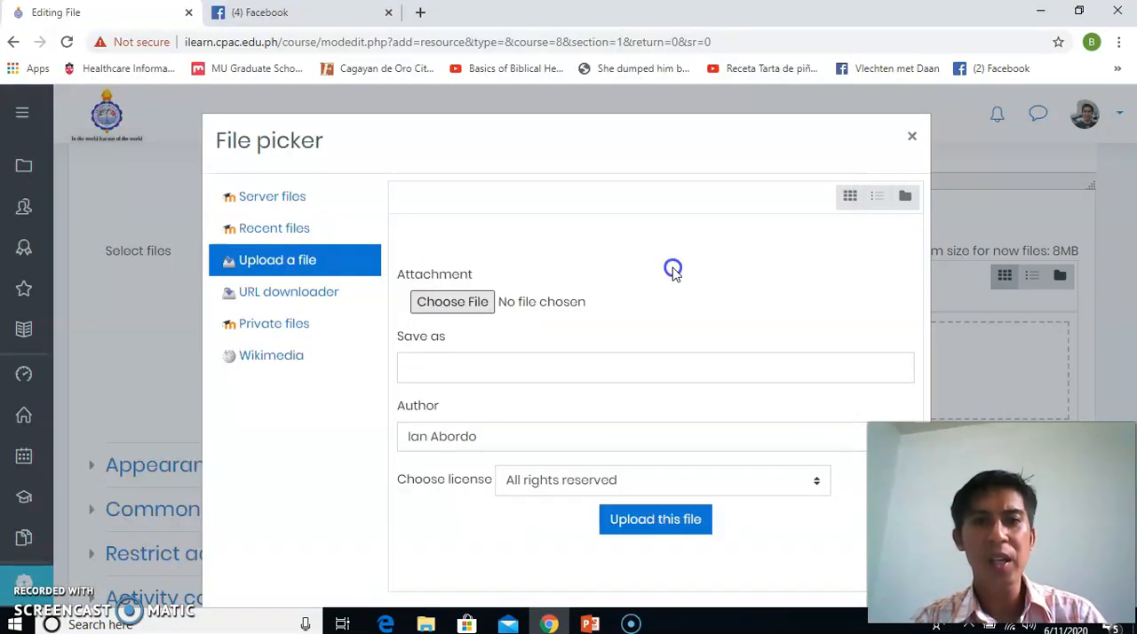
pyautogui.click(654, 522)
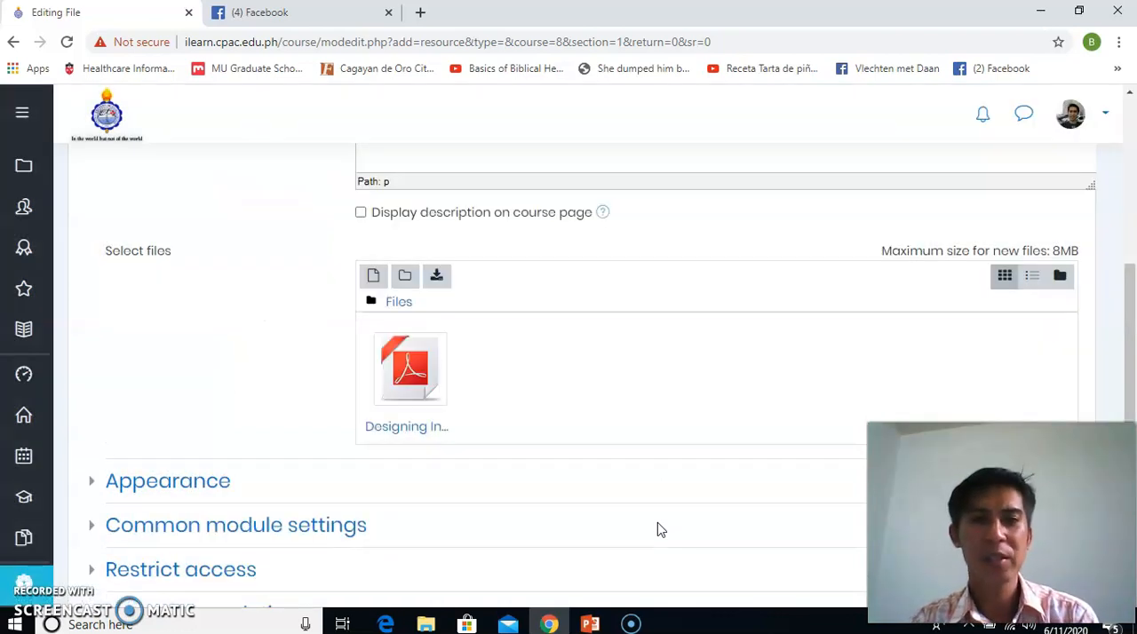
pyautogui.moveTo(1125, 343); pyautogui.dragTo(1124, 440)
pyautogui.click(637, 457)
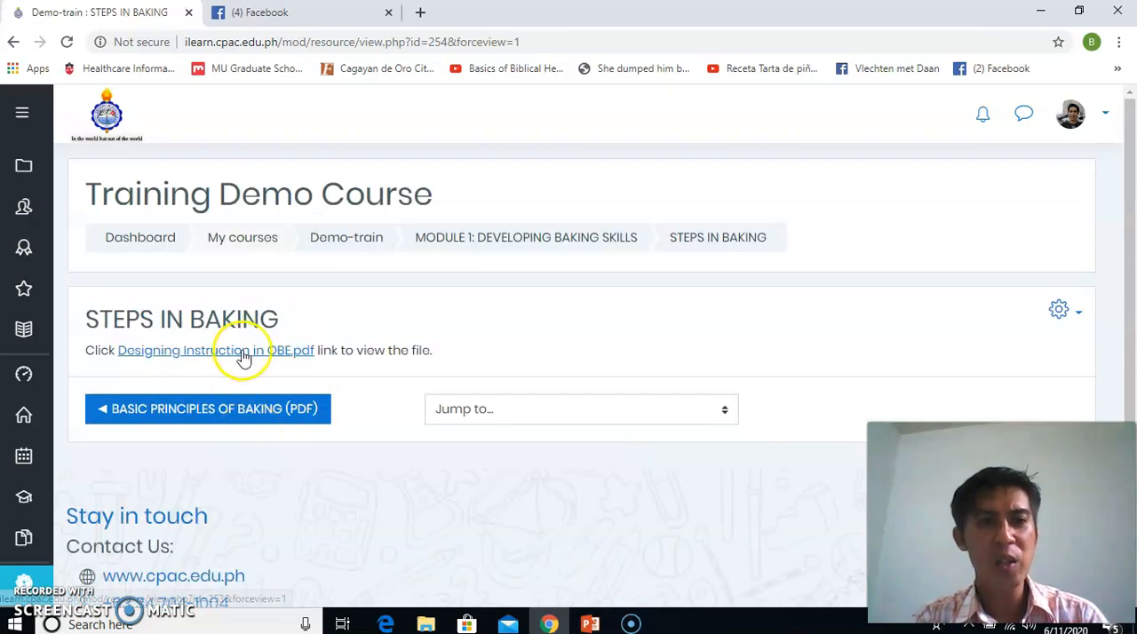
# View the first pages of the PDF linked in STEPS IN BAKING and return to the resource page
pyautogui.click(252, 352)
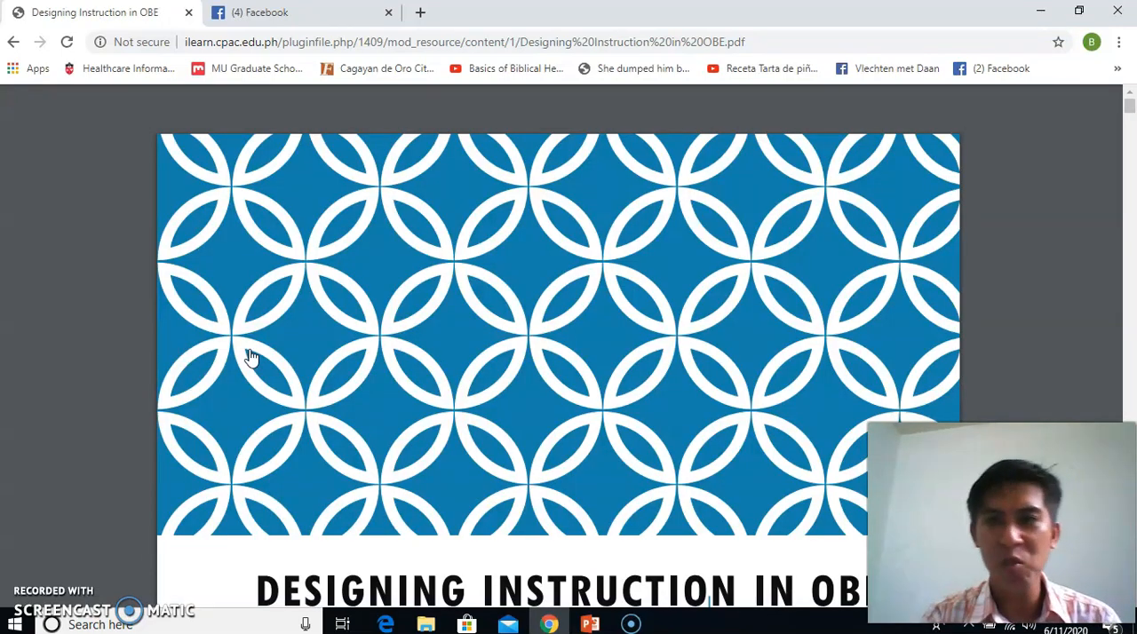
pyautogui.click(1130, 296)
pyautogui.click(1130, 296)
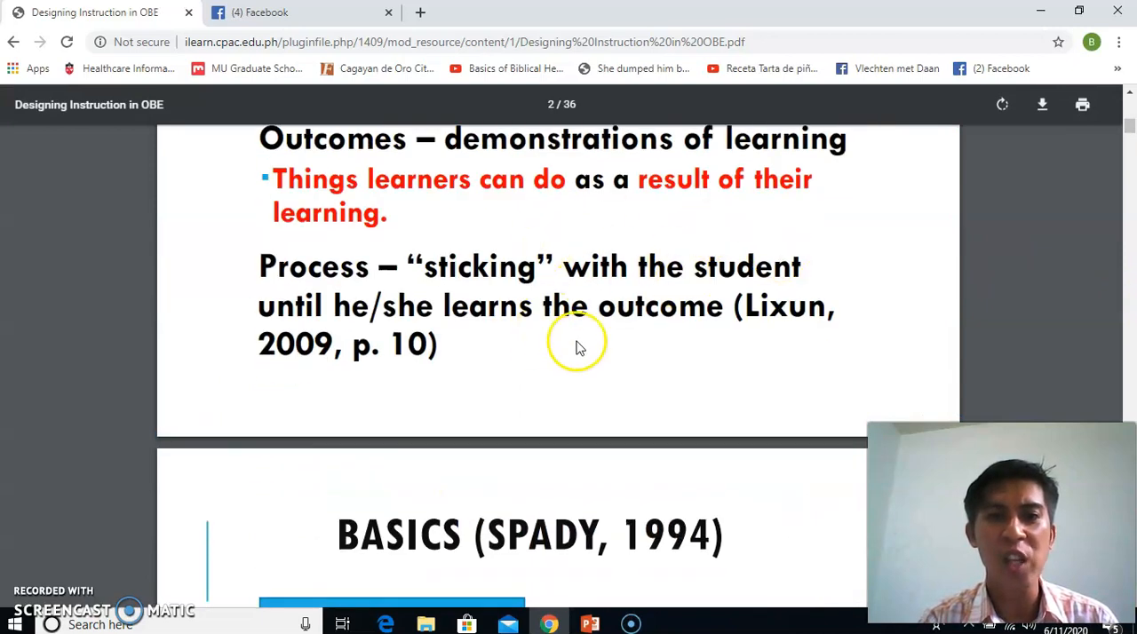
pyautogui.click(1132, 232)
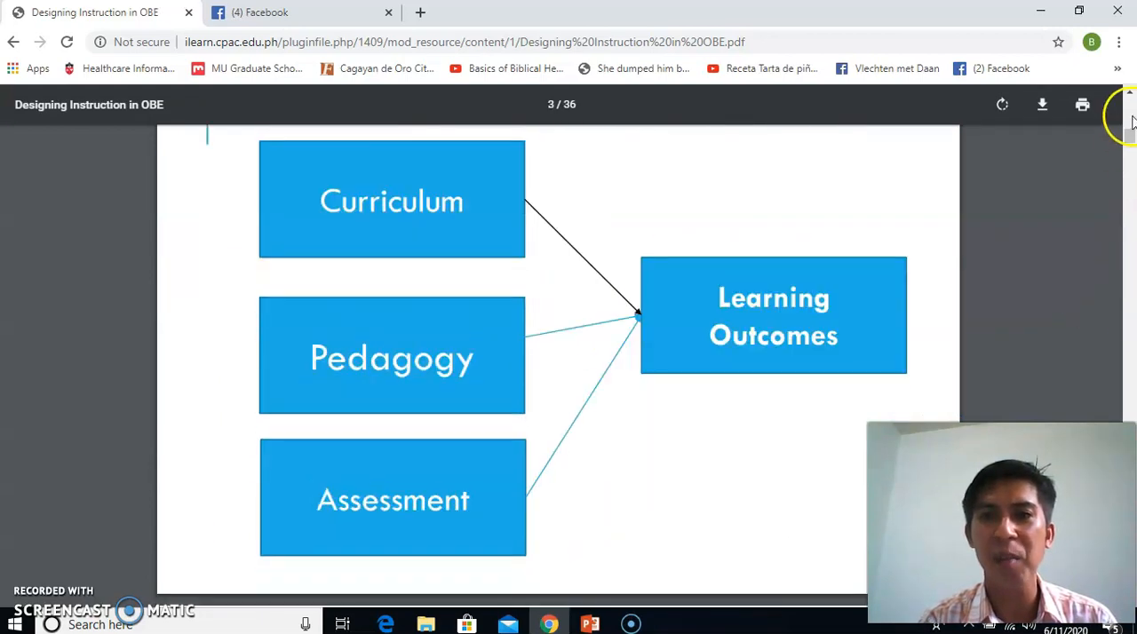
pyautogui.click(1130, 117)
pyautogui.click(1131, 116)
pyautogui.click(1129, 103)
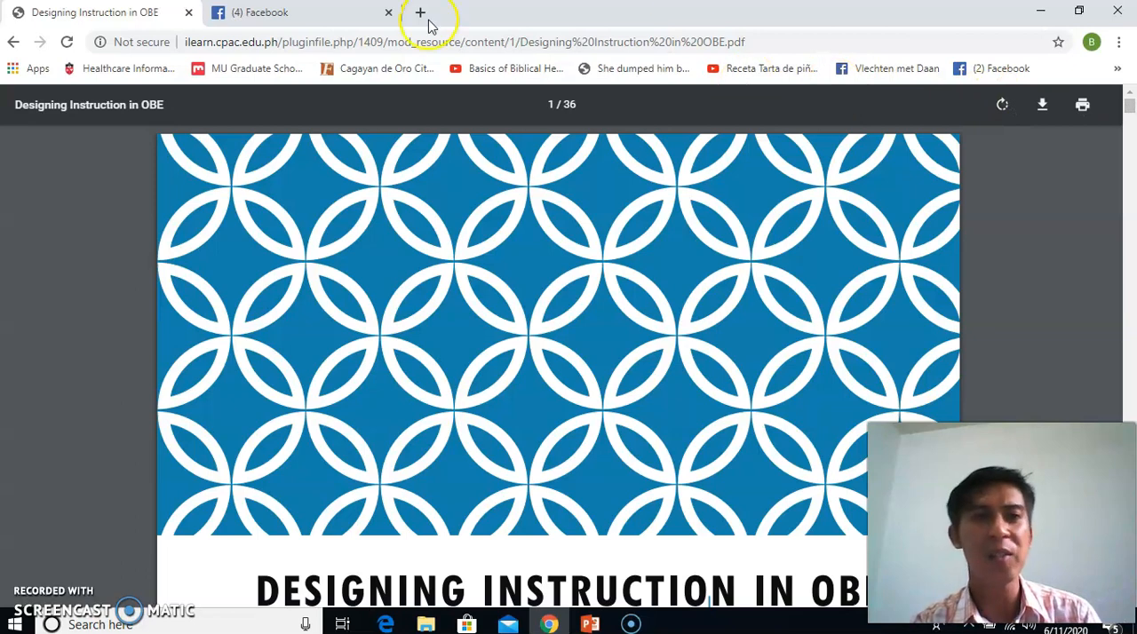
pyautogui.click(15, 44)
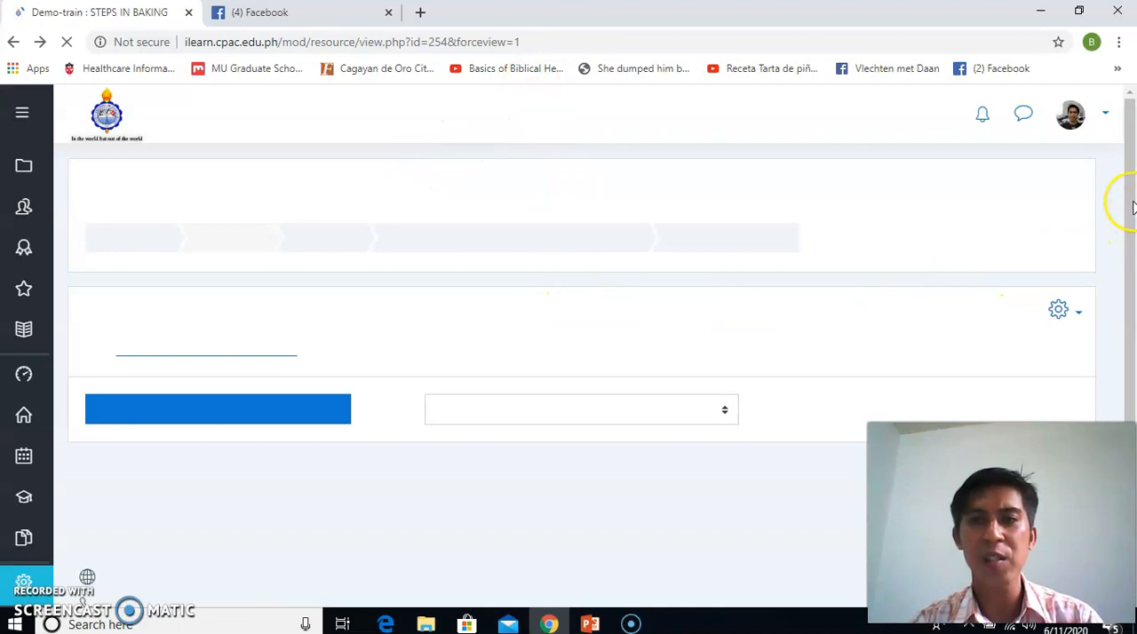
# Return to Module 1 on the course page and indent the STEPS IN BAKING resource one level to the right
pyautogui.moveTo(1131, 202); pyautogui.dragTo(1129, 224)
pyautogui.click(598, 211)
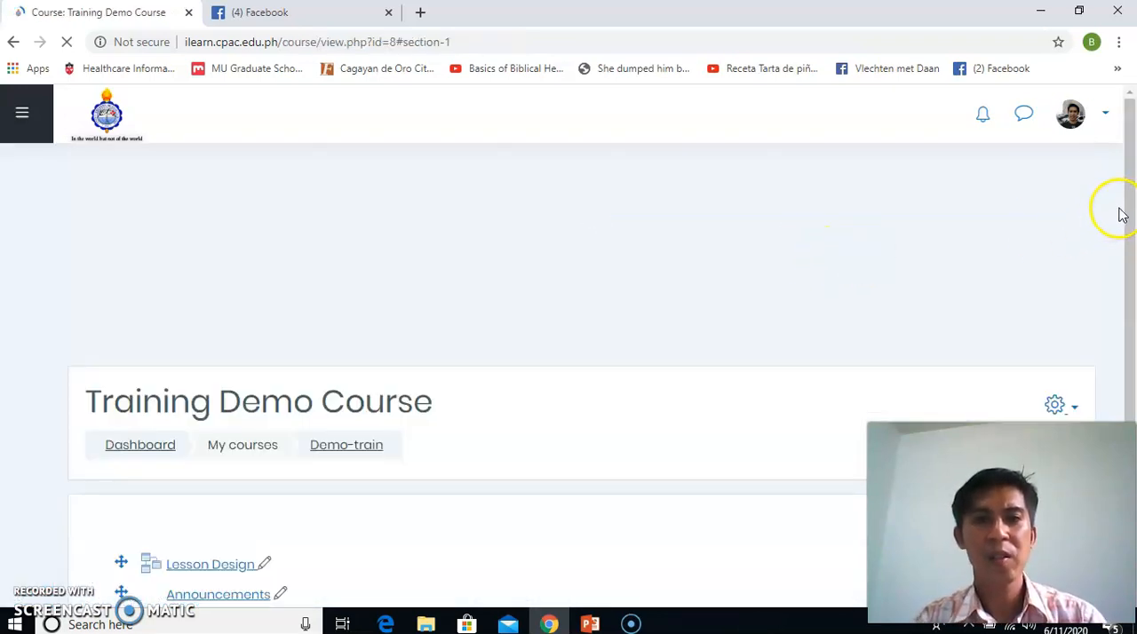
pyautogui.moveTo(1129, 179); pyautogui.dragTo(1045, 304)
pyautogui.scroll(3, 1045, 304)
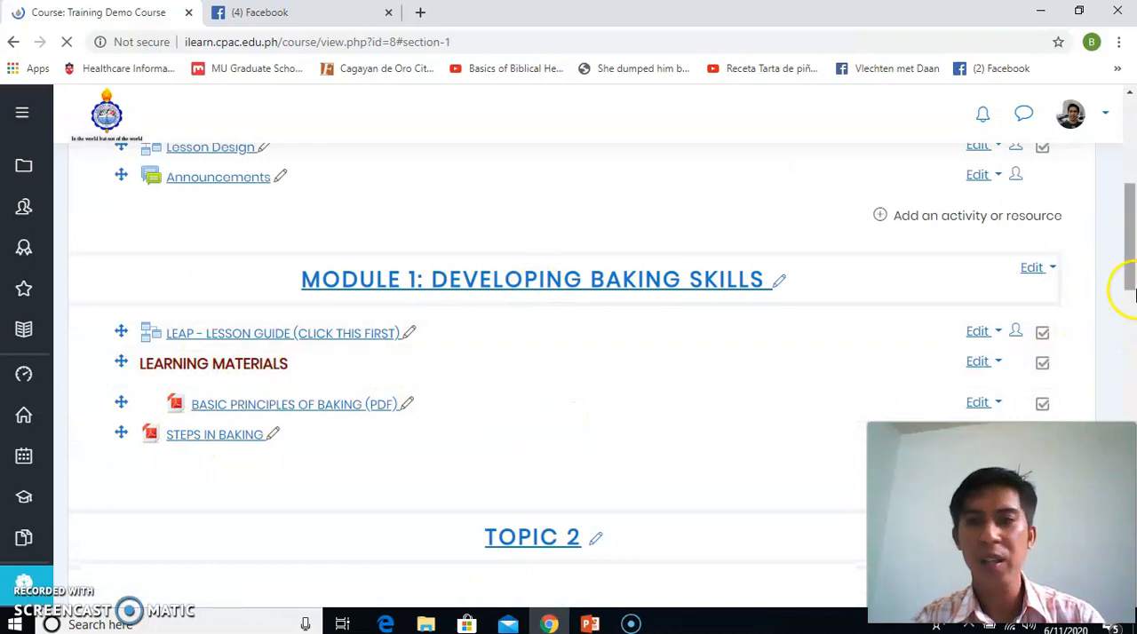
pyautogui.moveTo(1132, 288); pyautogui.dragTo(1131, 317)
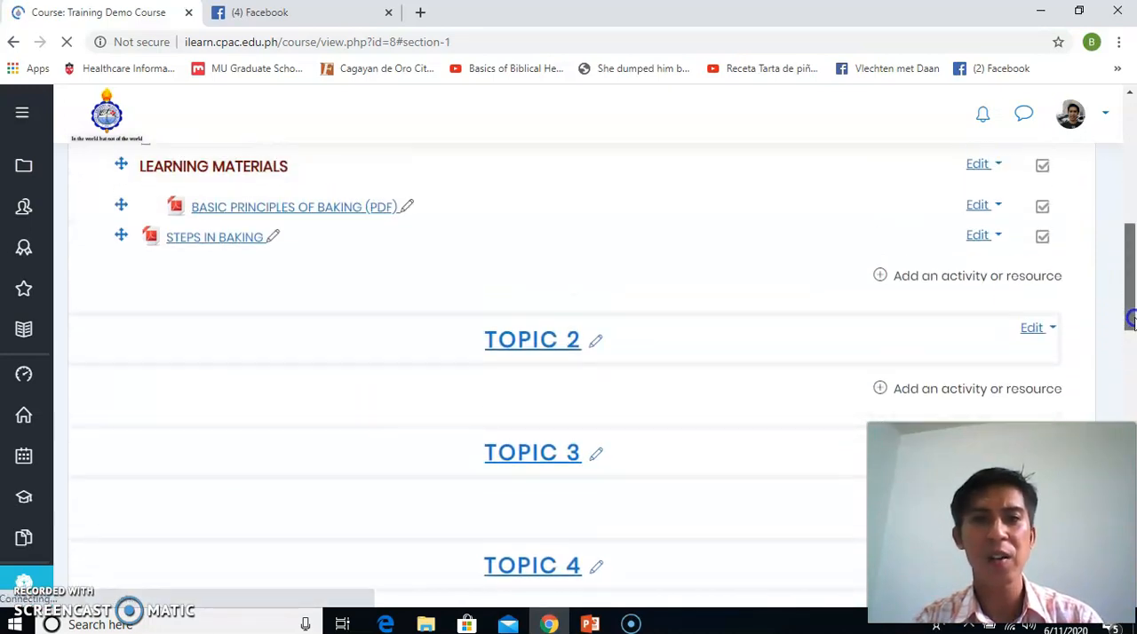
pyautogui.click(998, 238)
pyautogui.click(998, 238)
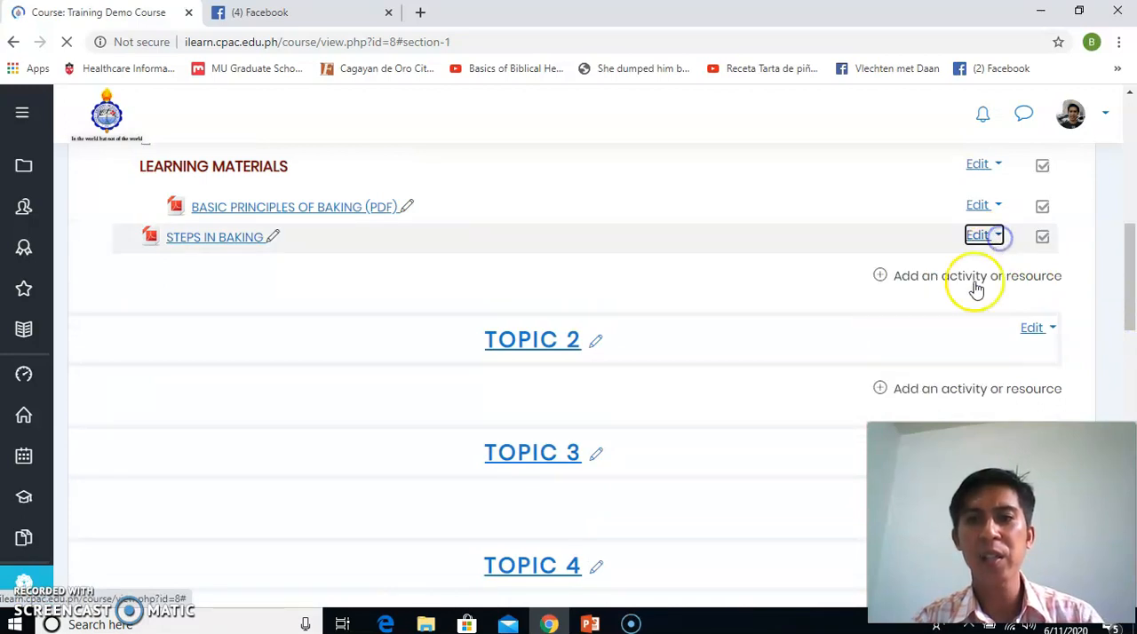
pyautogui.click(996, 241)
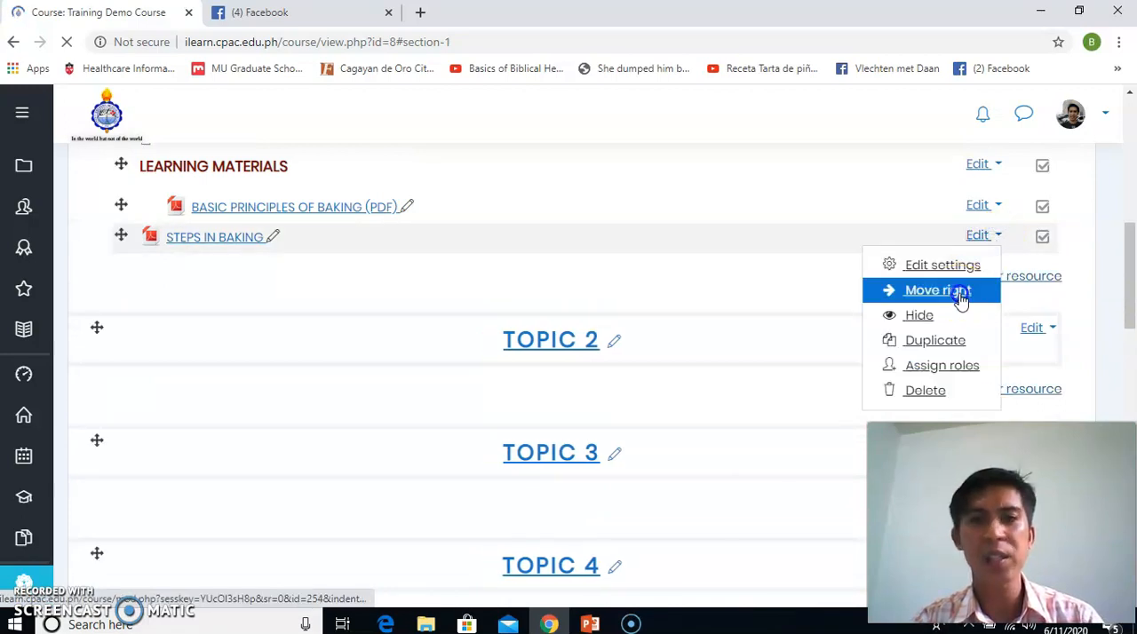
pyautogui.click(959, 293)
# Start adding a Page resource to Module 1: Developing Baking Skills
pyautogui.click(937, 278)
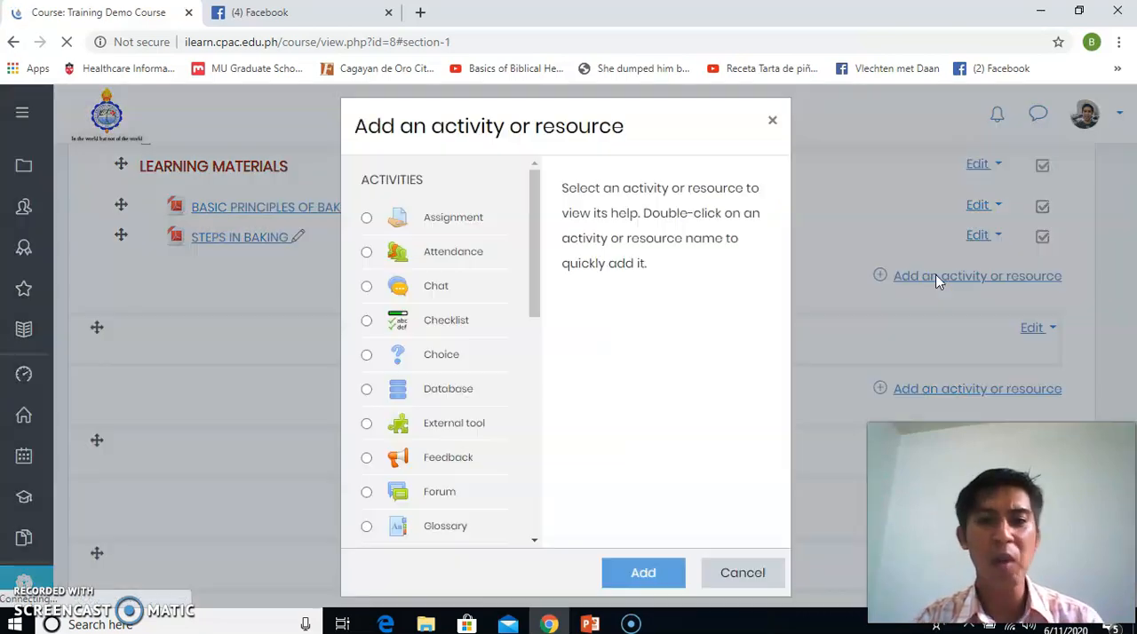
pyautogui.moveTo(534, 294); pyautogui.dragTo(533, 487)
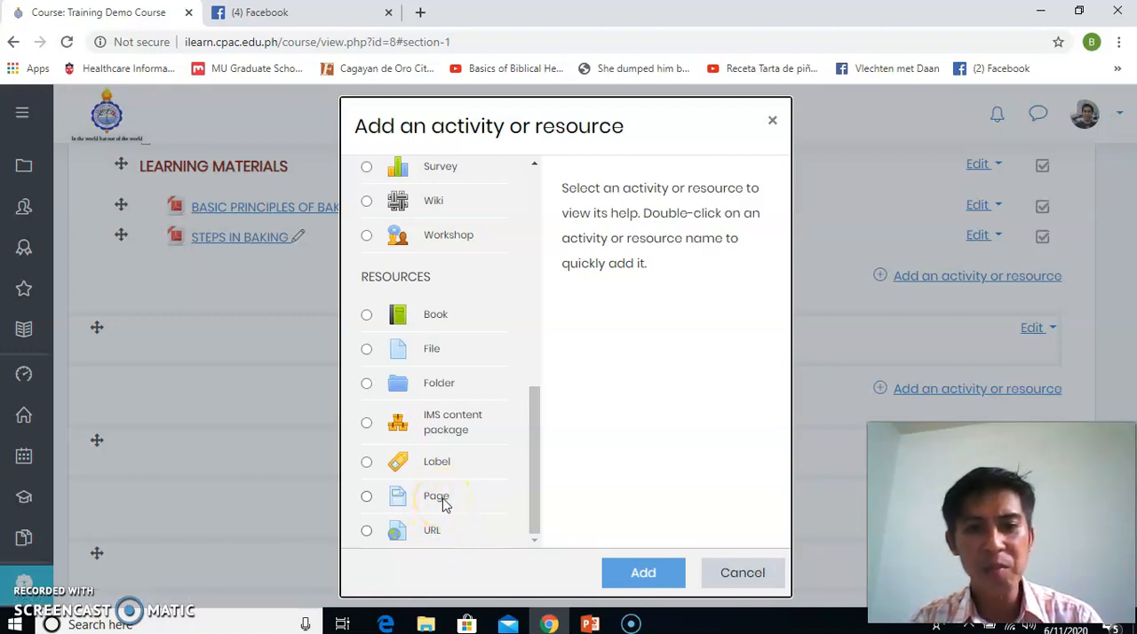
pyautogui.click(367, 497)
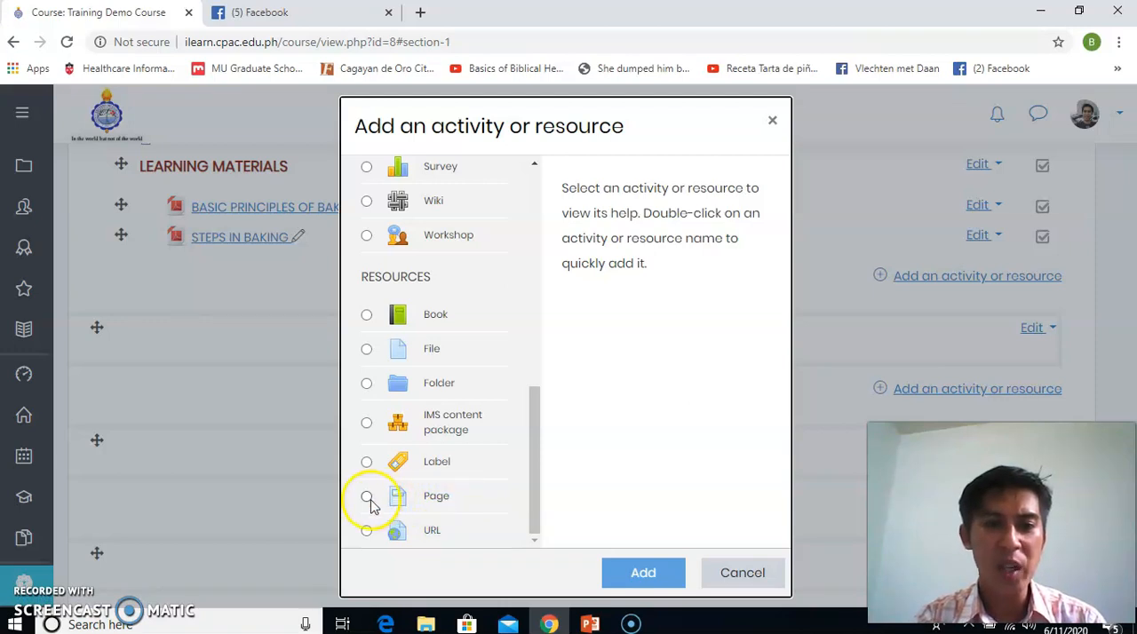
pyautogui.click(623, 577)
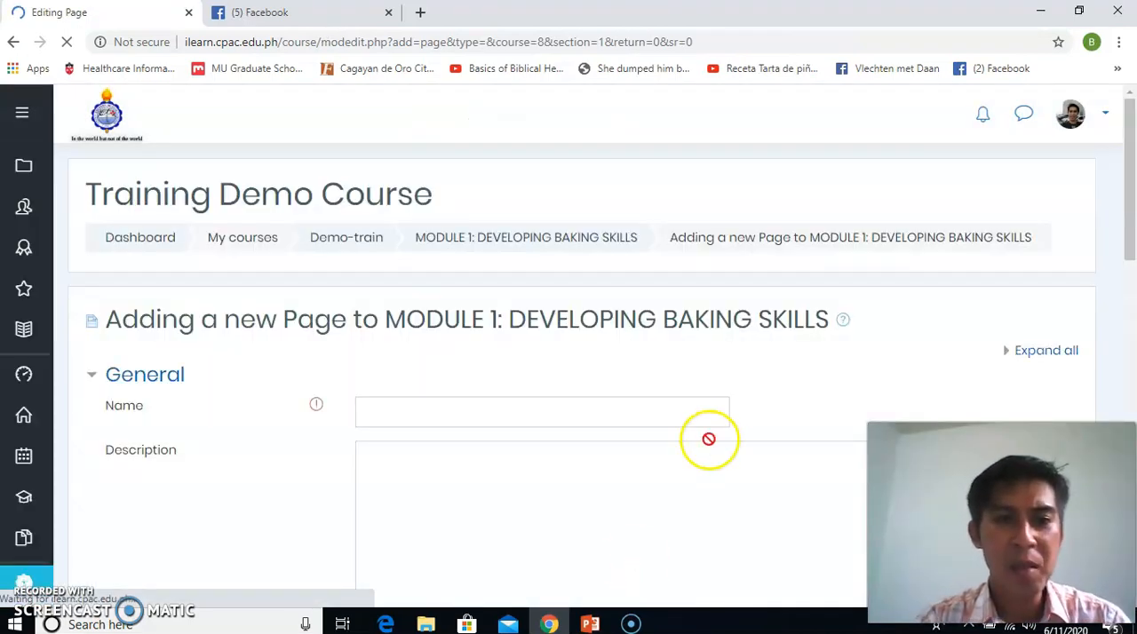
# Name the new page resource LECTURE OF YEAST
pyautogui.moveTo(1126, 215); pyautogui.dragTo(1122, 388)
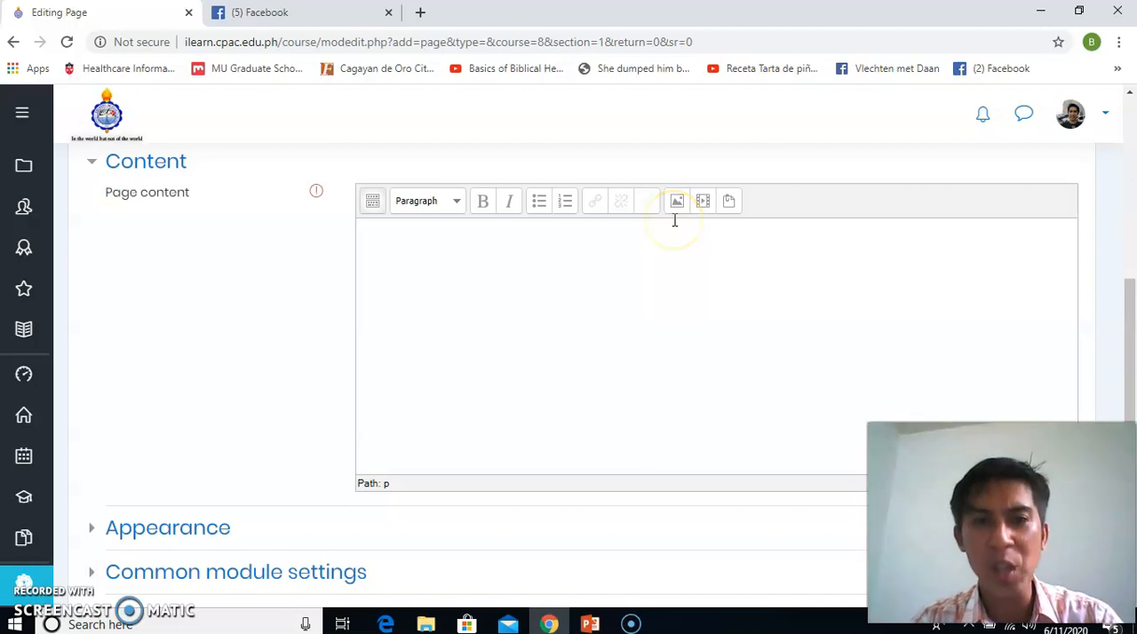
pyautogui.moveTo(1124, 337); pyautogui.dragTo(1124, 210)
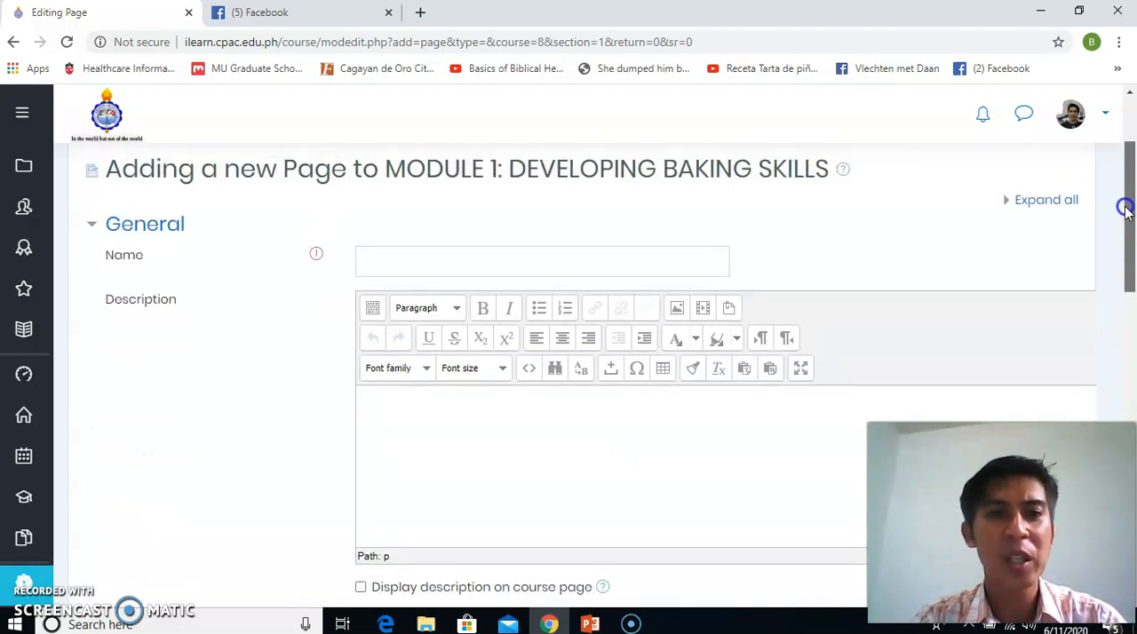
pyautogui.click(566, 260)
pyautogui.write('IECT')
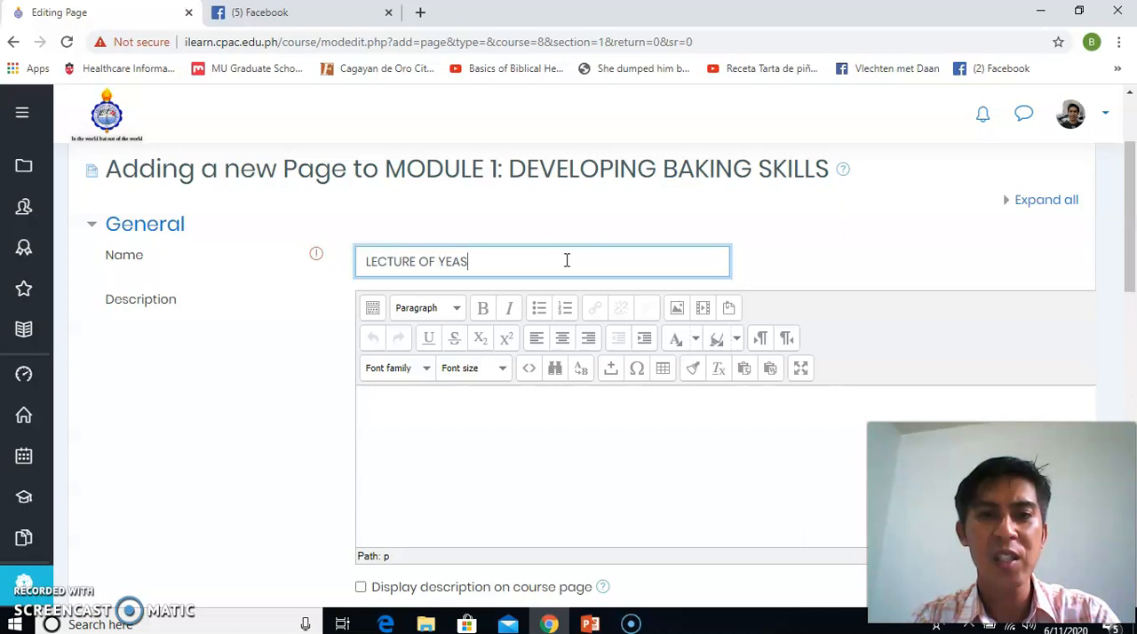
# Fill the page content with three lines of placeholder text, then save the page and return to the course
pyautogui.click(1133, 286)
pyautogui.moveTo(1131, 275); pyautogui.dragTo(1119, 406)
pyautogui.click(578, 305)
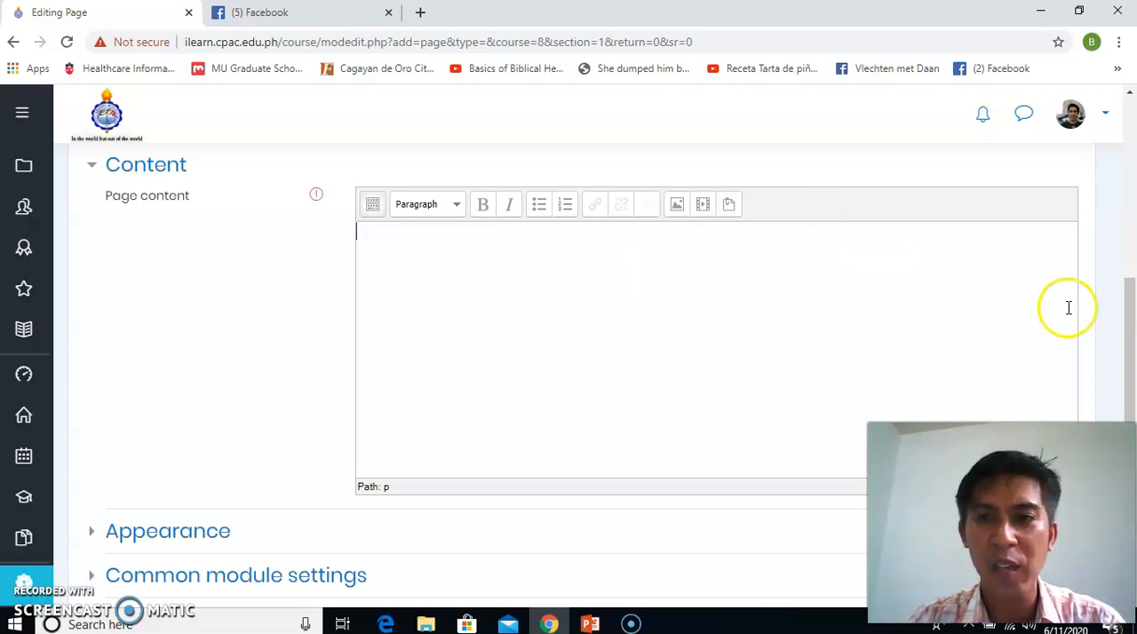
pyautogui.click(1133, 332)
pyautogui.moveTo(1132, 332); pyautogui.dragTo(1125, 302)
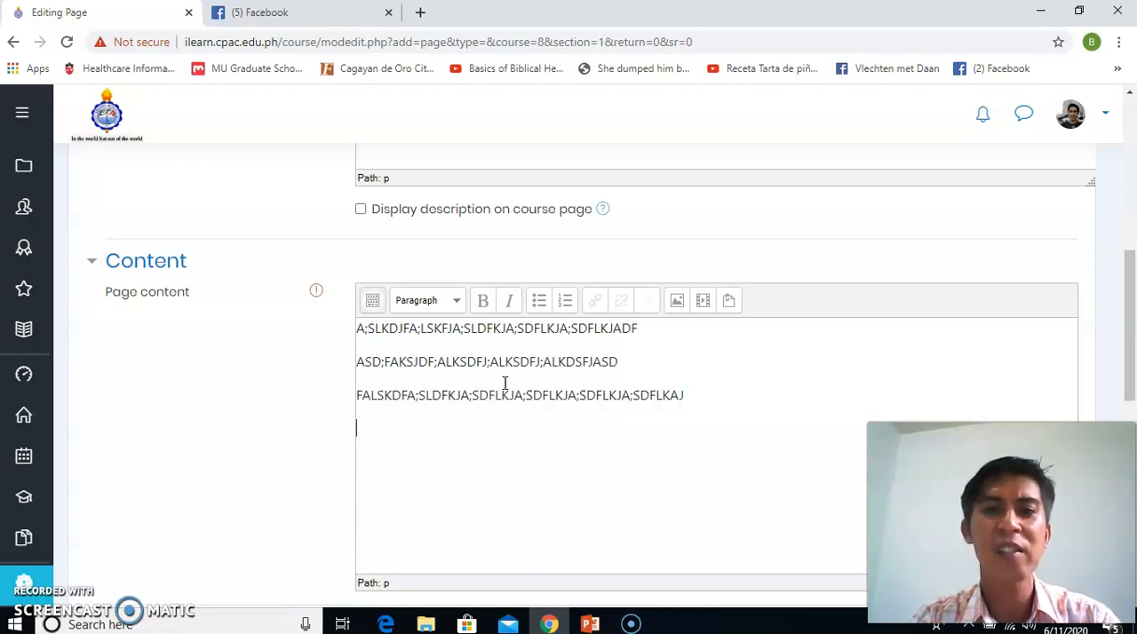
pyautogui.click(1133, 381)
pyautogui.moveTo(1126, 372); pyautogui.dragTo(1127, 509)
pyautogui.click(507, 431)
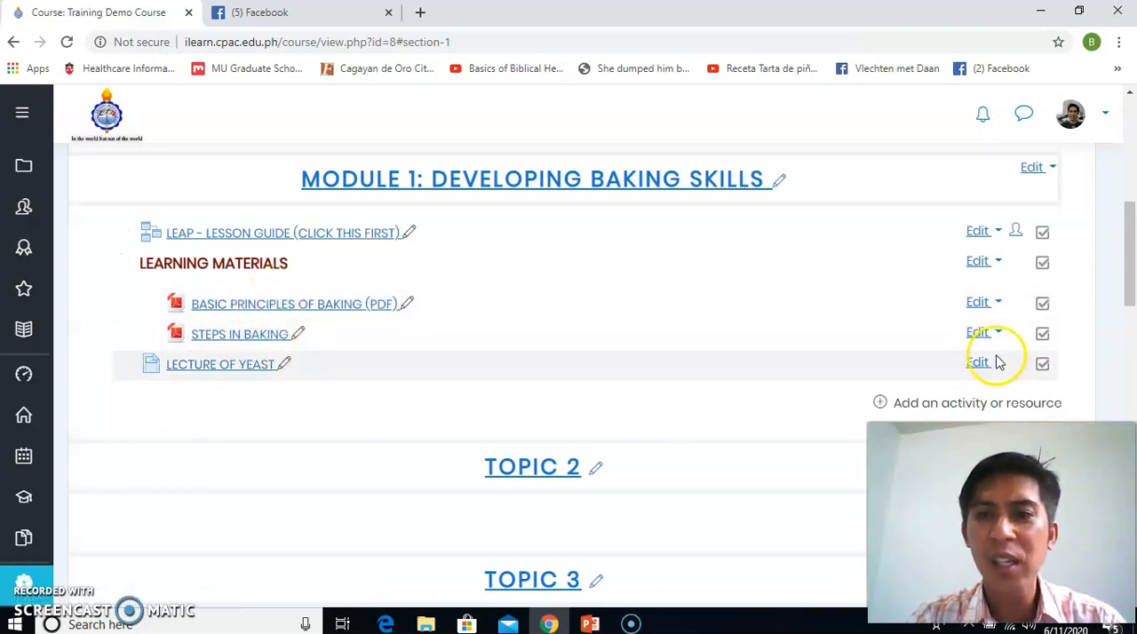
# Indent the LECTURE OF YEAST page one level to the right under LEARNING MATERIALS
pyautogui.click(986, 362)
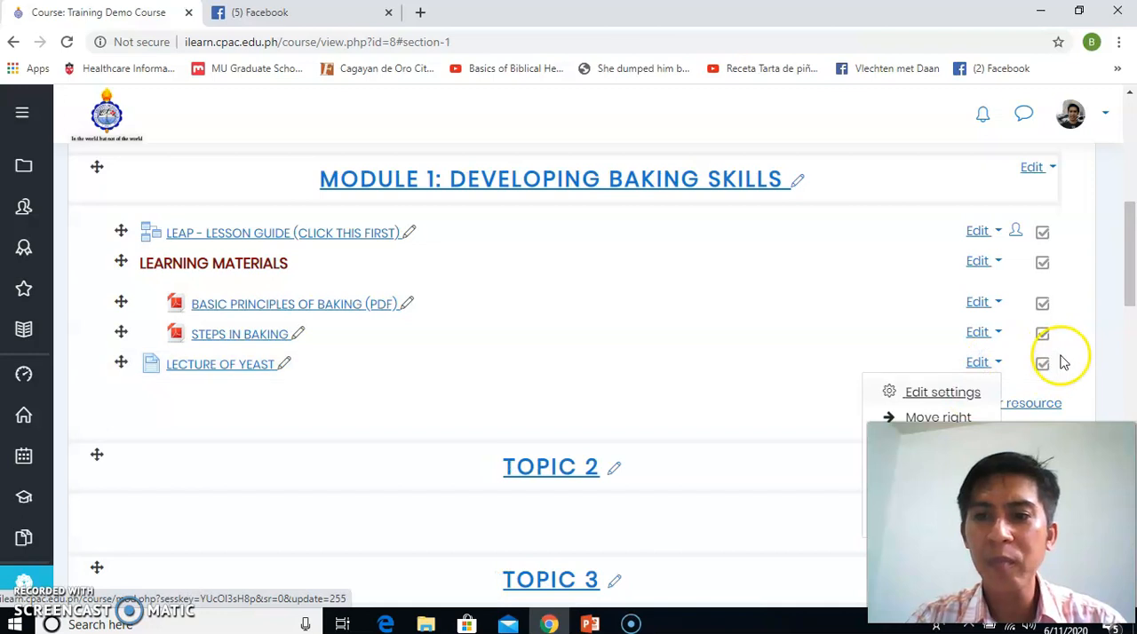
pyautogui.moveTo(1128, 286); pyautogui.dragTo(1129, 320)
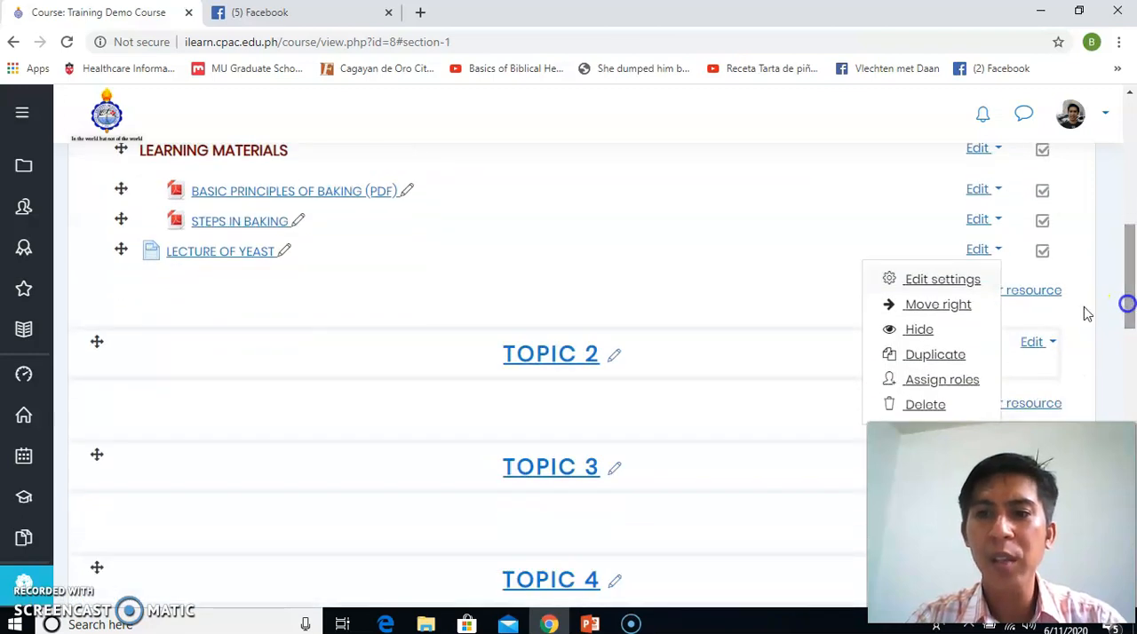
pyautogui.click(950, 315)
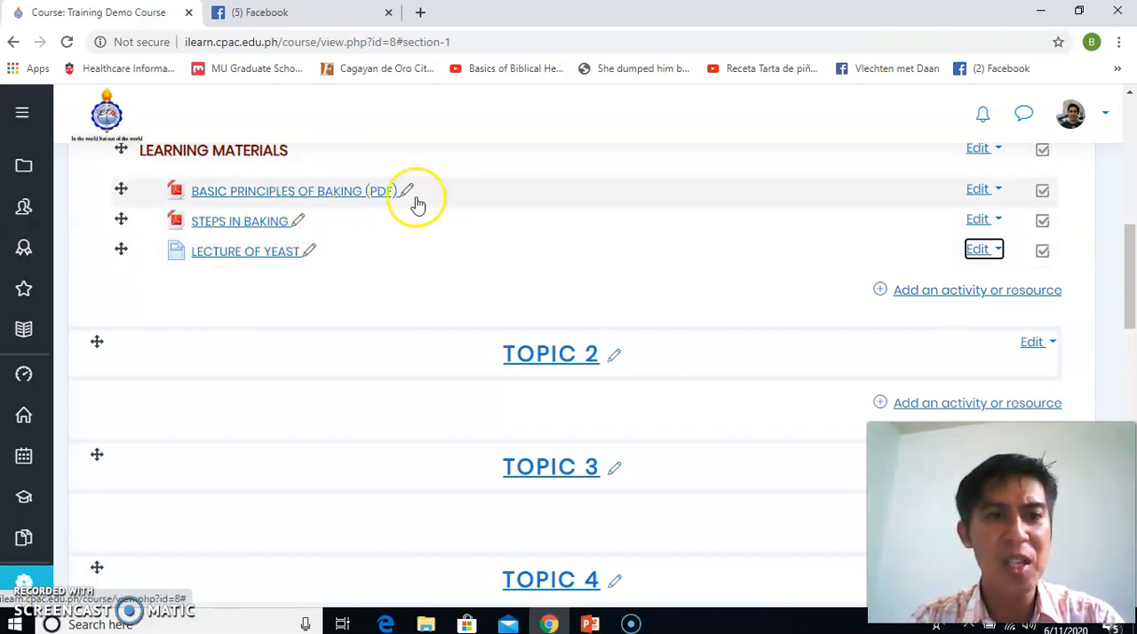
# Start adding a URL resource to Module 1: Developing Baking Skills
pyautogui.click(944, 291)
pyautogui.moveTo(533, 300); pyautogui.dragTo(531, 536)
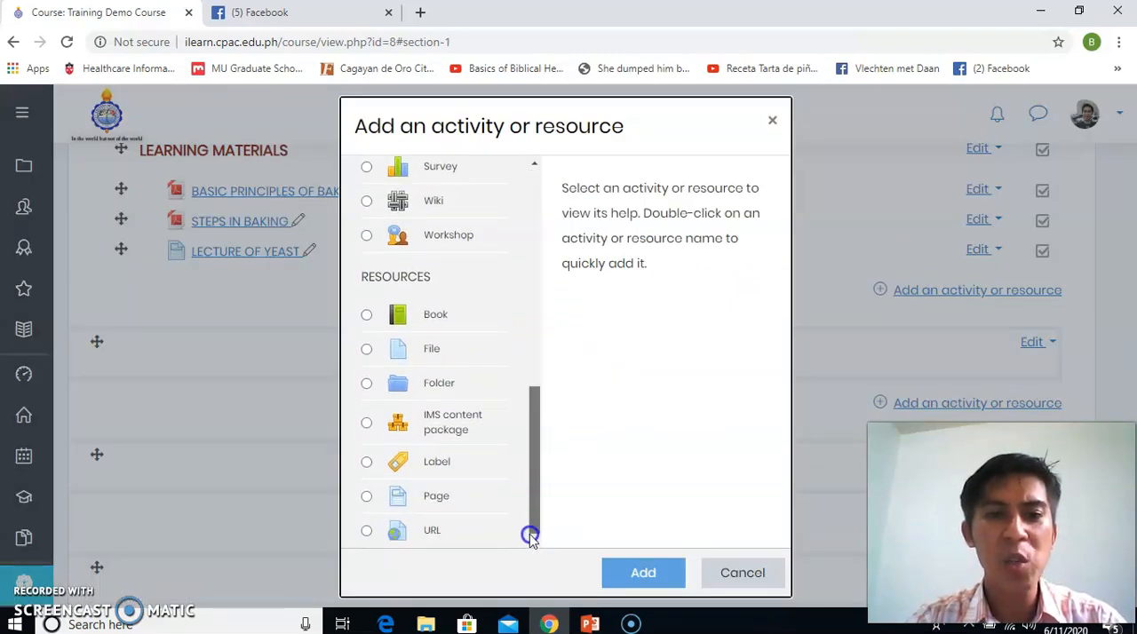
pyautogui.click(456, 531)
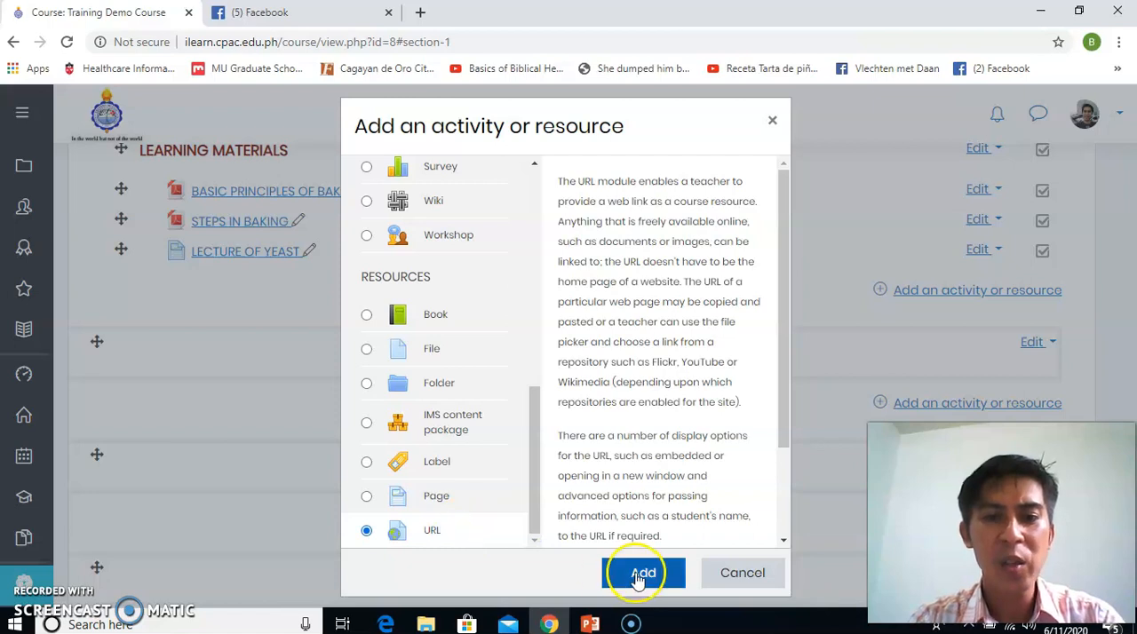
pyautogui.click(639, 575)
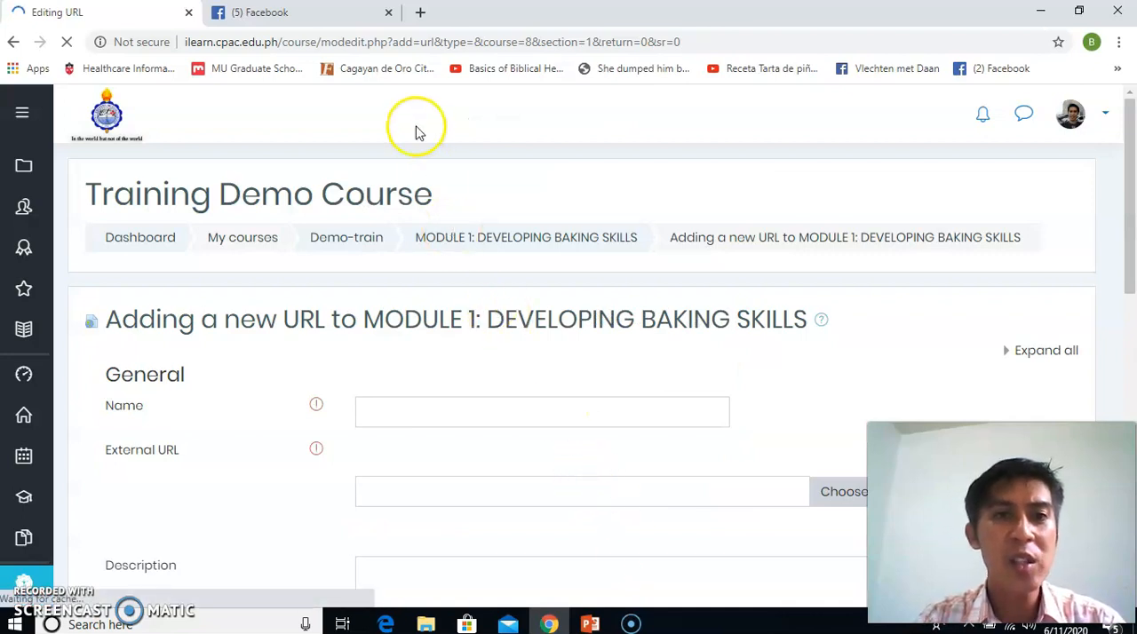
# Open Google in a new browser tab and search for "learning outcomes"
pyautogui.click(421, 13)
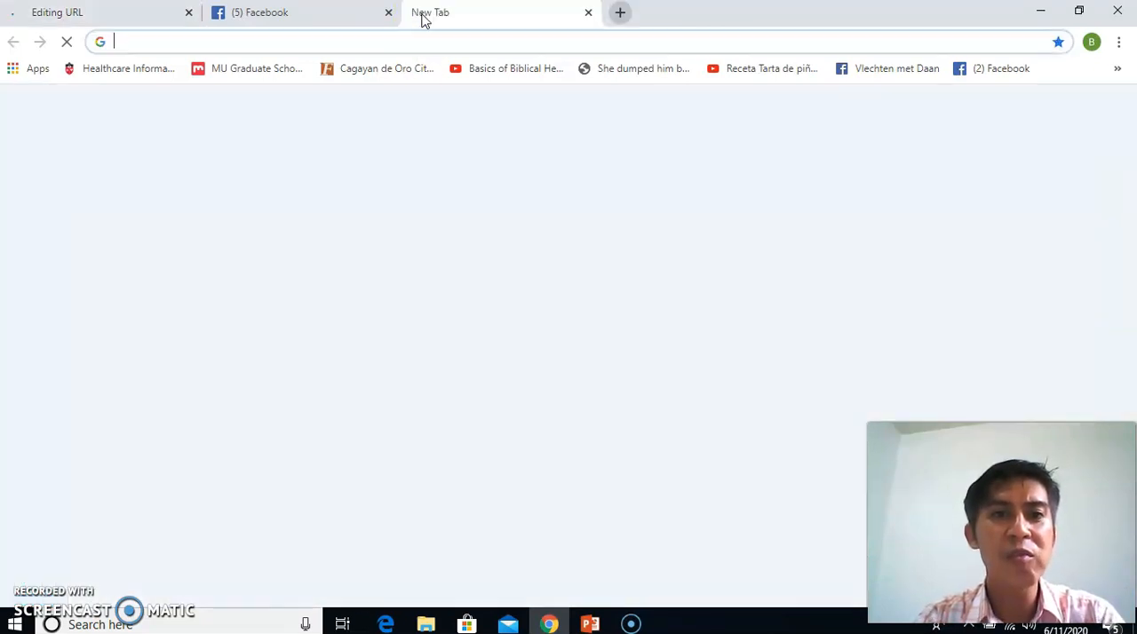
pyautogui.click(372, 42)
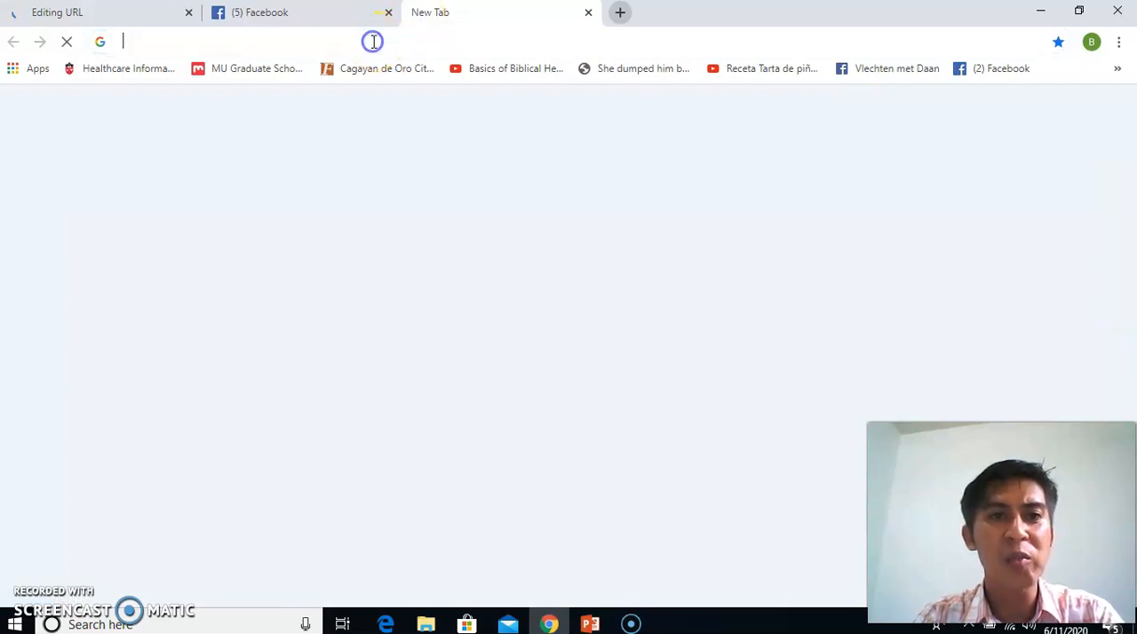
pyautogui.write('WWW.')
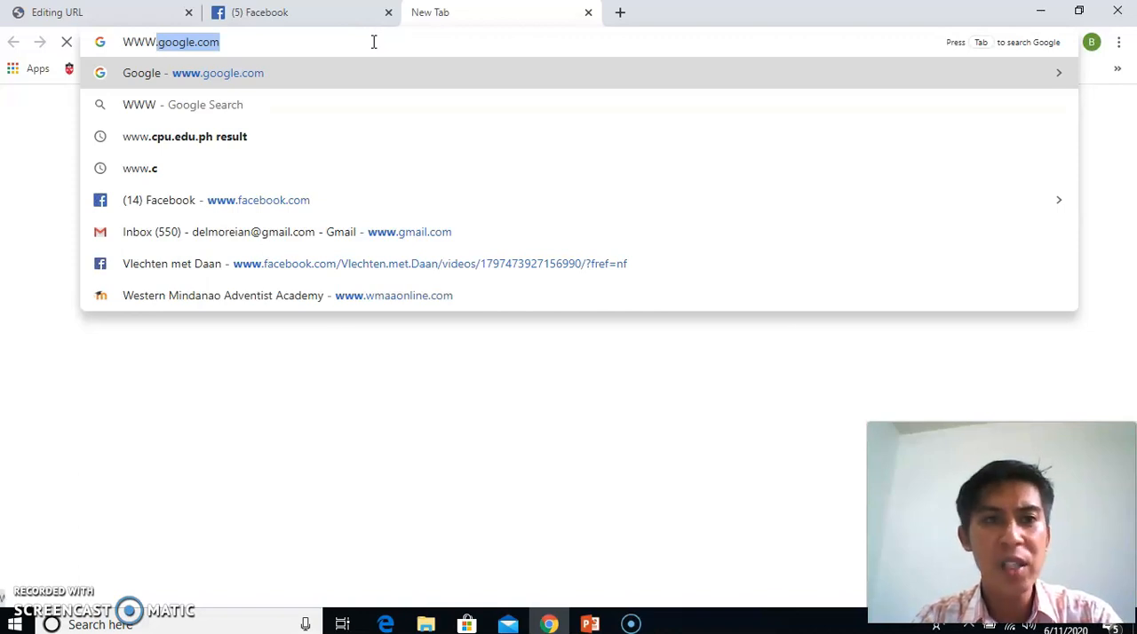
pyautogui.press('Return')
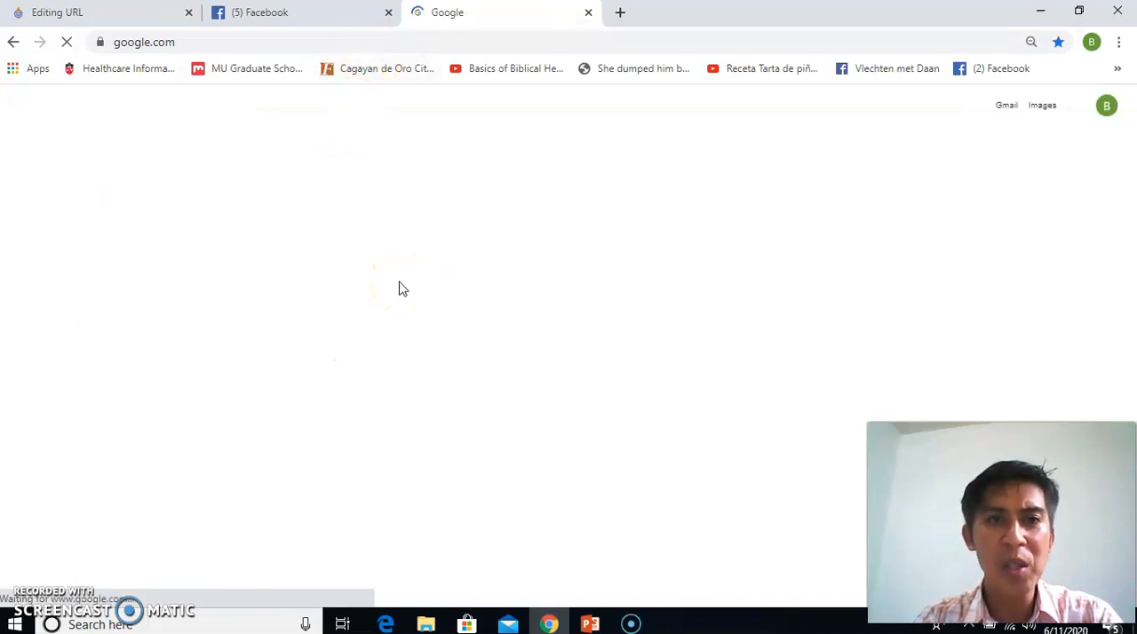
pyautogui.click(432, 311)
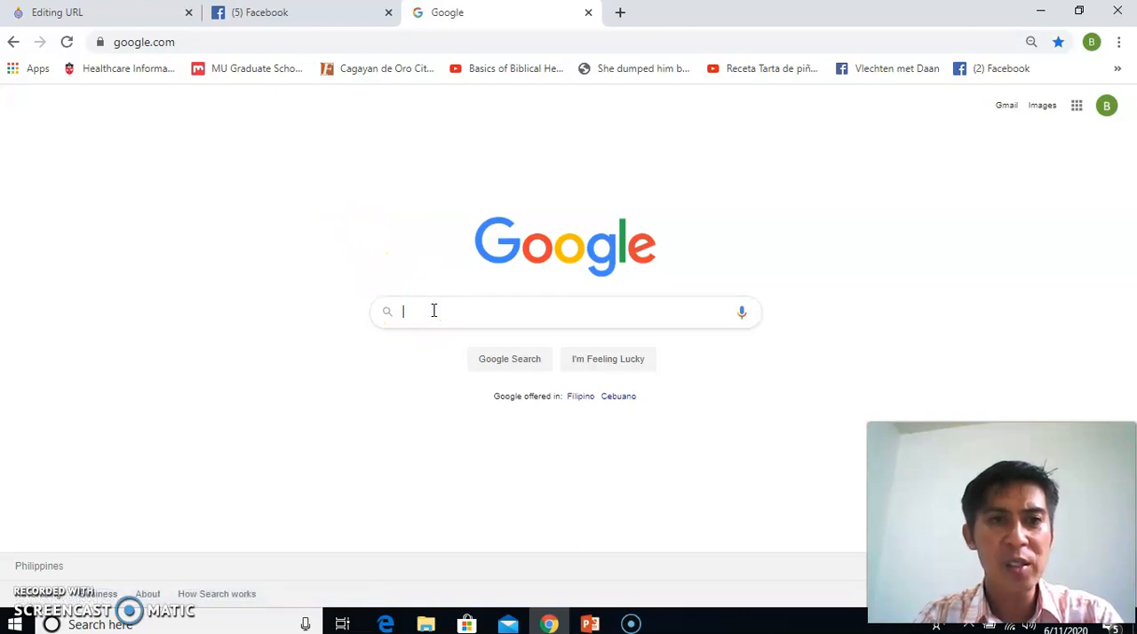
pyautogui.click(433, 311)
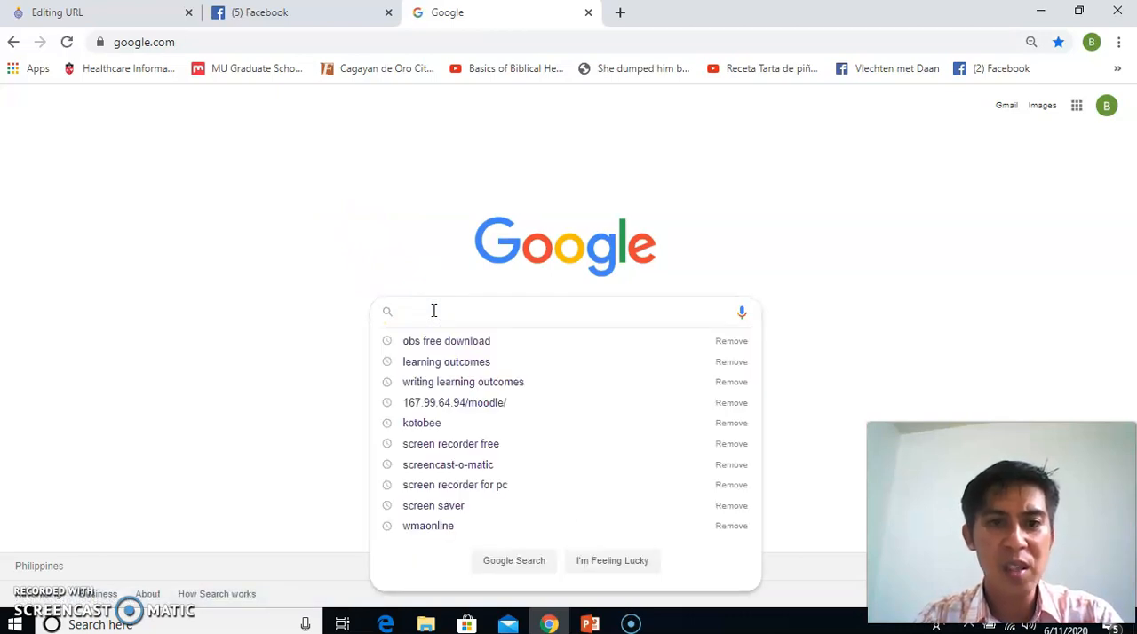
pyautogui.click(438, 365)
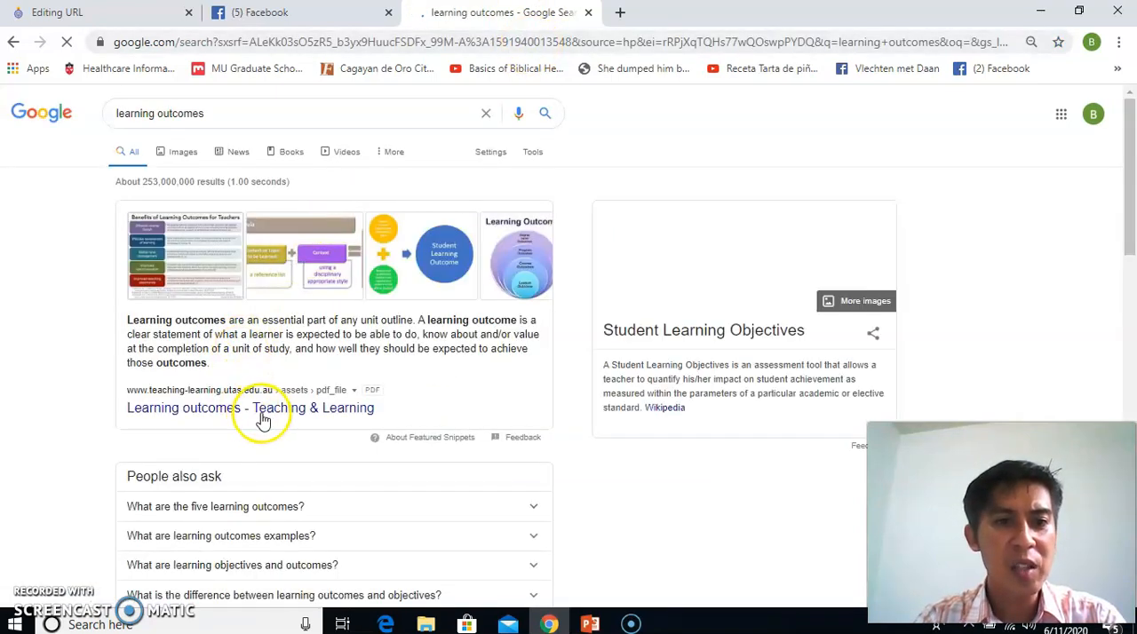
pyautogui.click(263, 419)
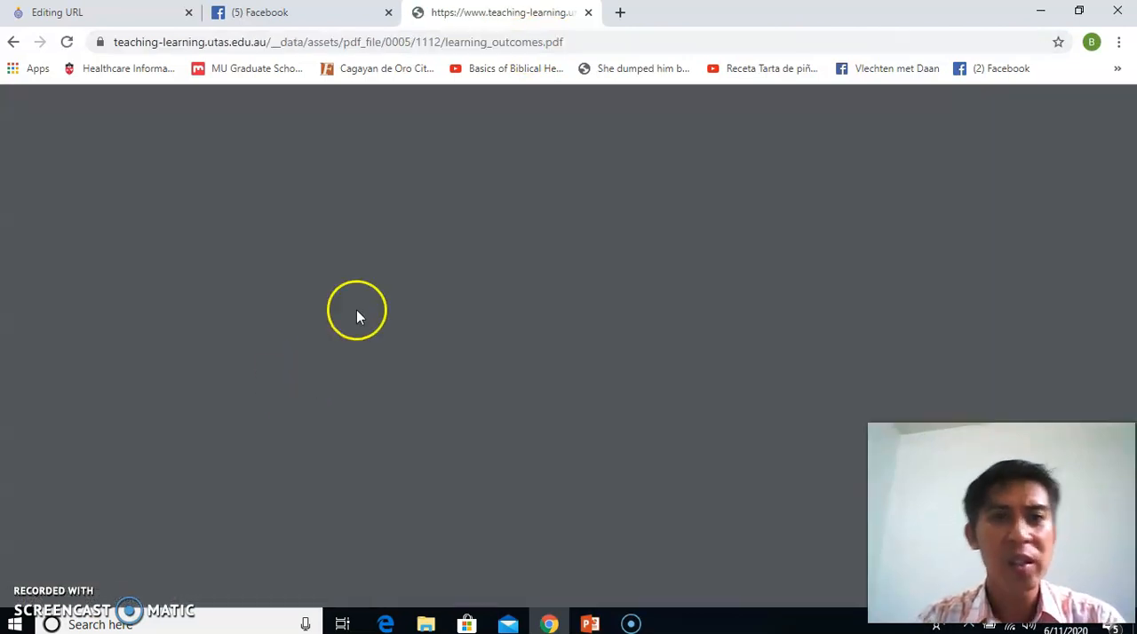
pyautogui.click(14, 43)
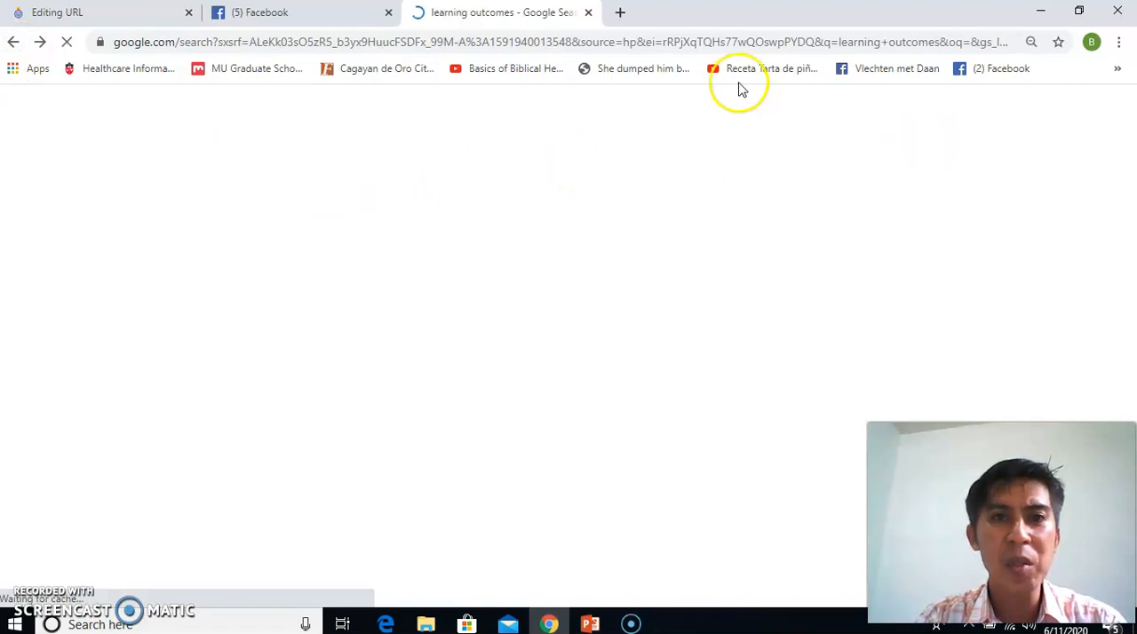
pyautogui.click(627, 43)
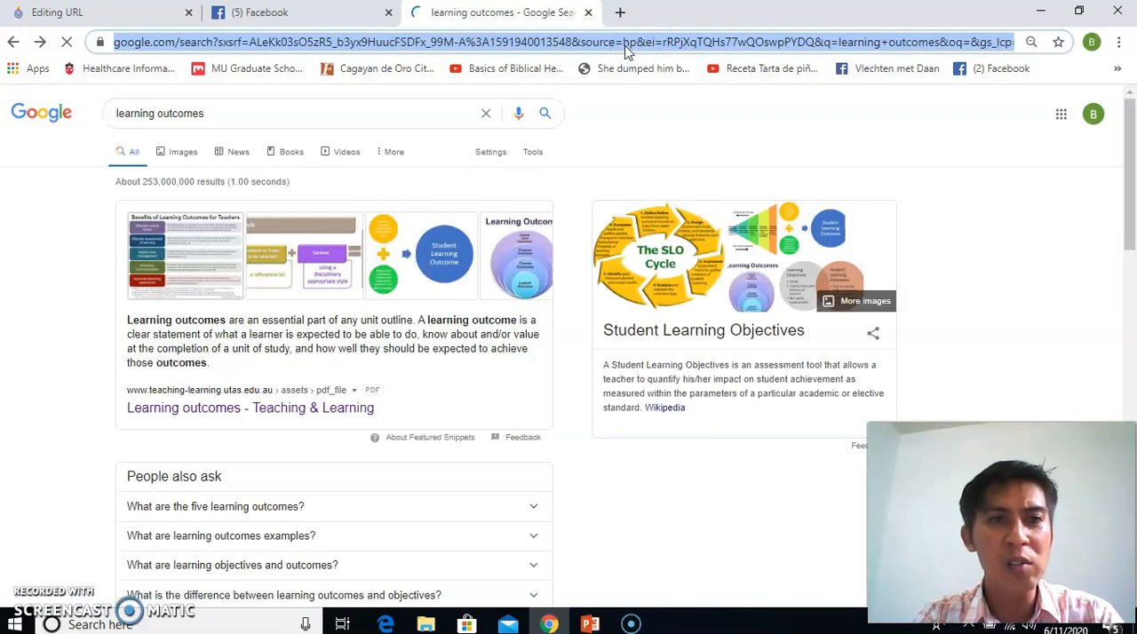
pyautogui.write('A')
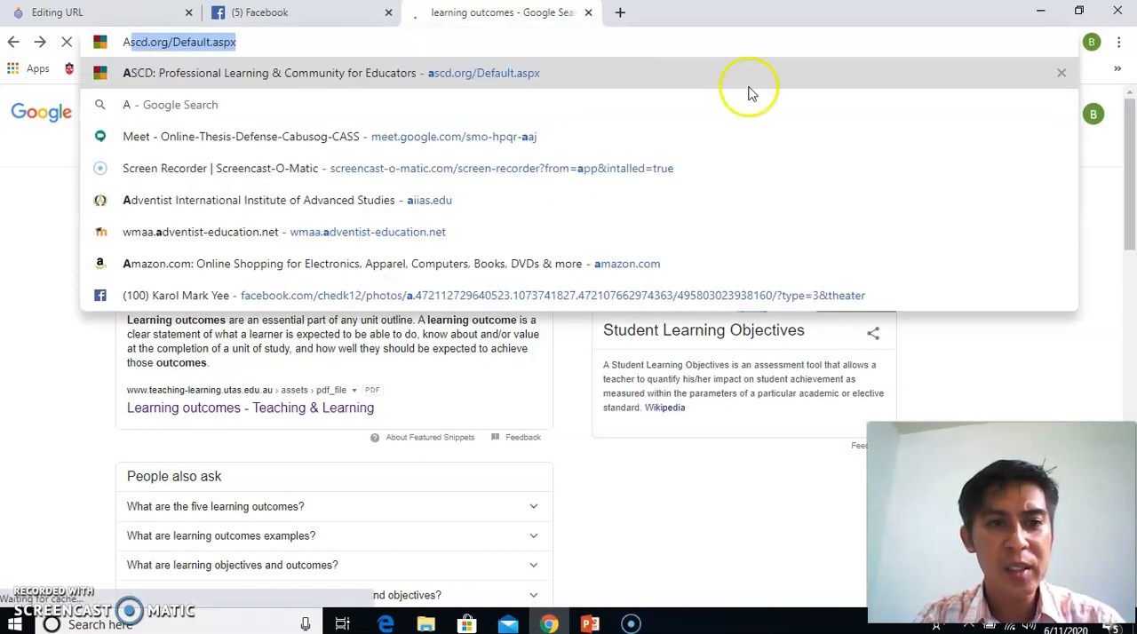
pyautogui.press('Return')
# Open the teaching.utoronto.ca search result "What Are Learning Outcomes?" and copy the page's web address
pyautogui.scroll(-4, 1128, 134)
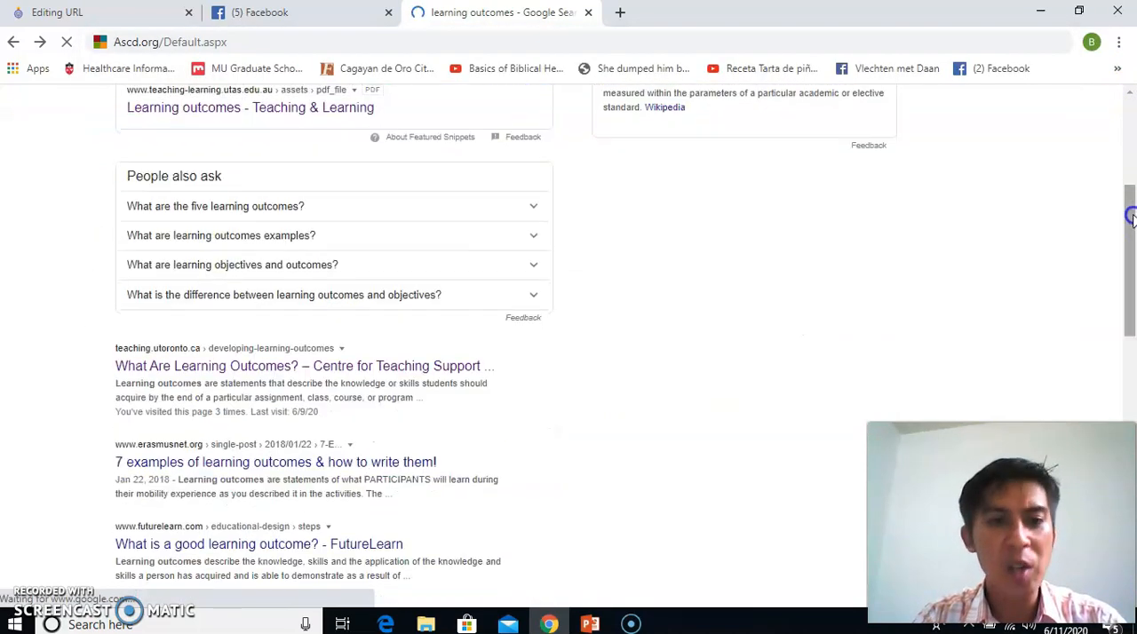
pyautogui.click(442, 327)
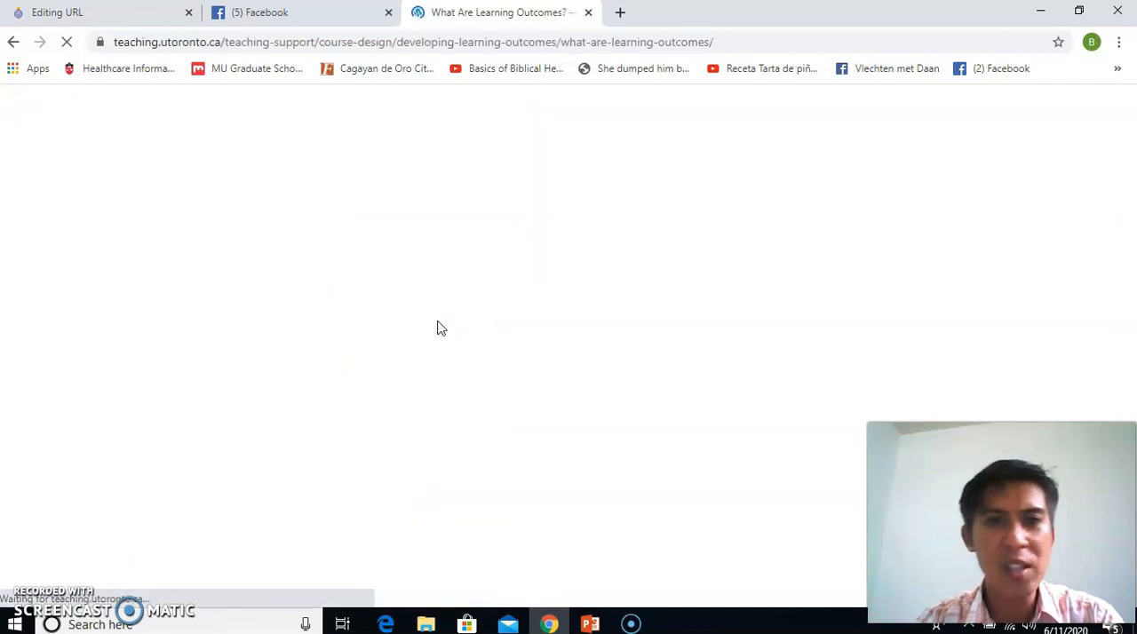
pyautogui.click(530, 42)
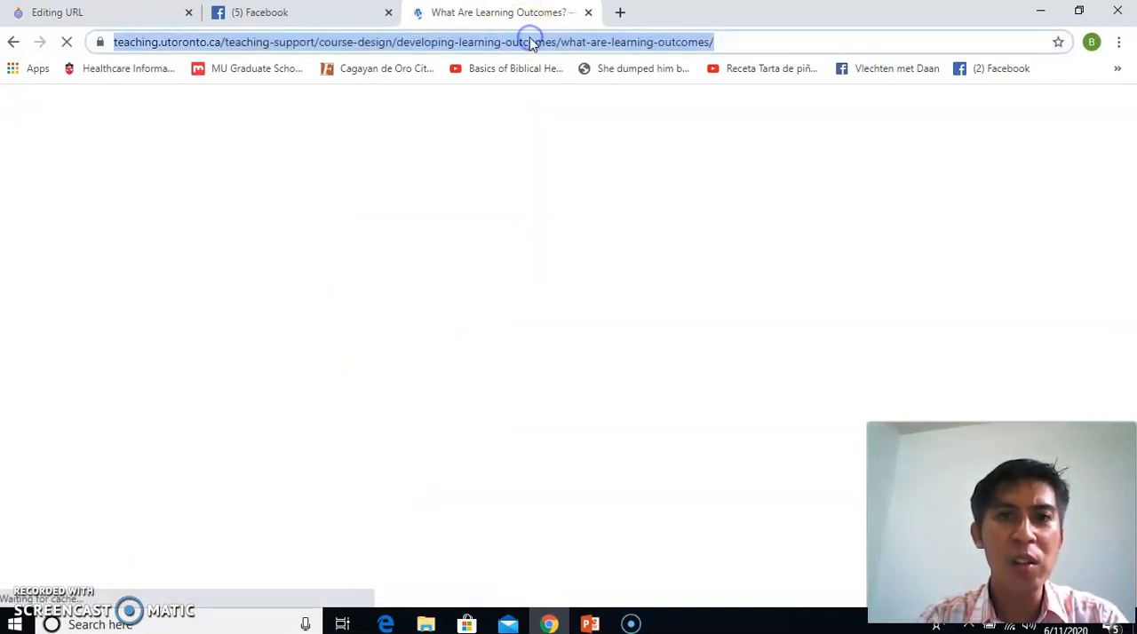
pyautogui.rightClick(531, 41)
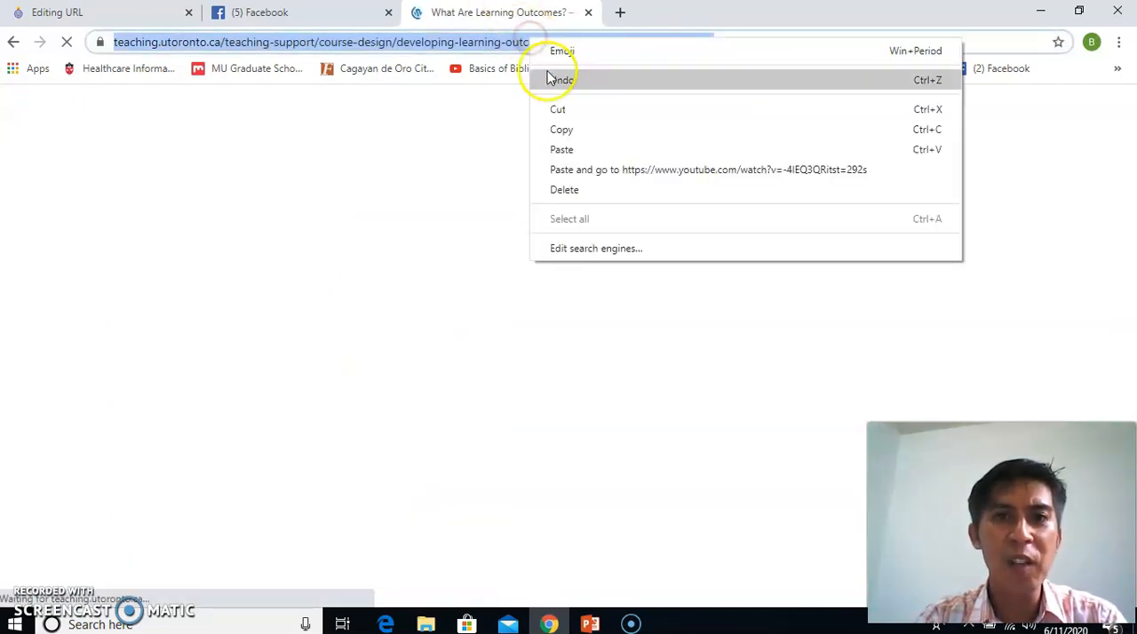
pyautogui.click(571, 129)
# Back in the Moodle URL form, name the resource "webpage on outcomes" and paste the copied address as its external URL
pyautogui.click(166, 12)
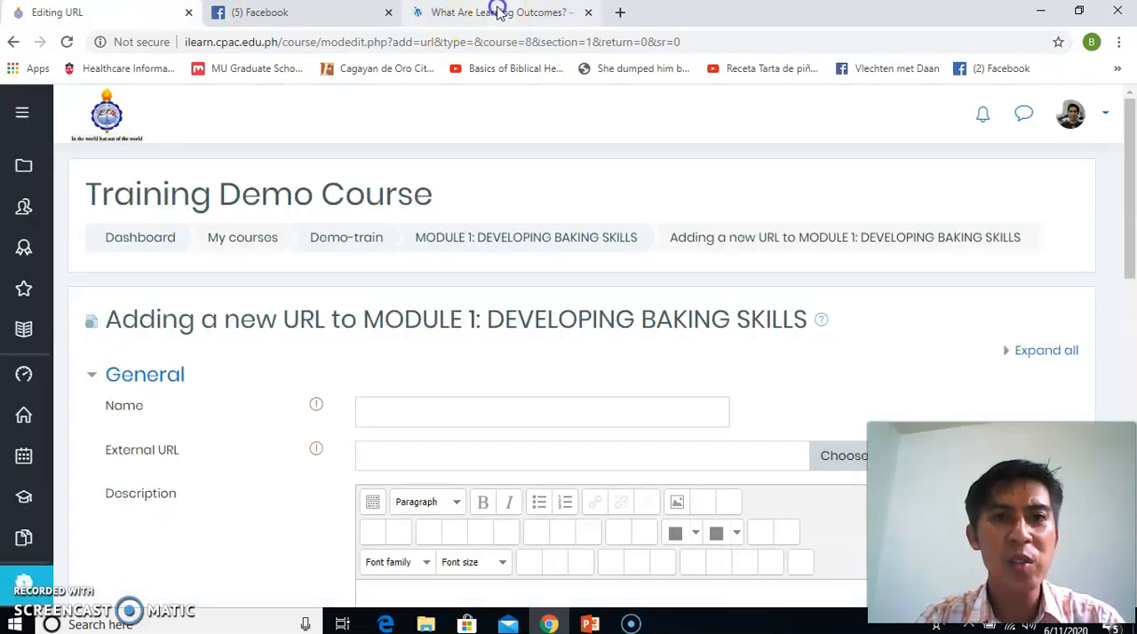
pyautogui.click(497, 12)
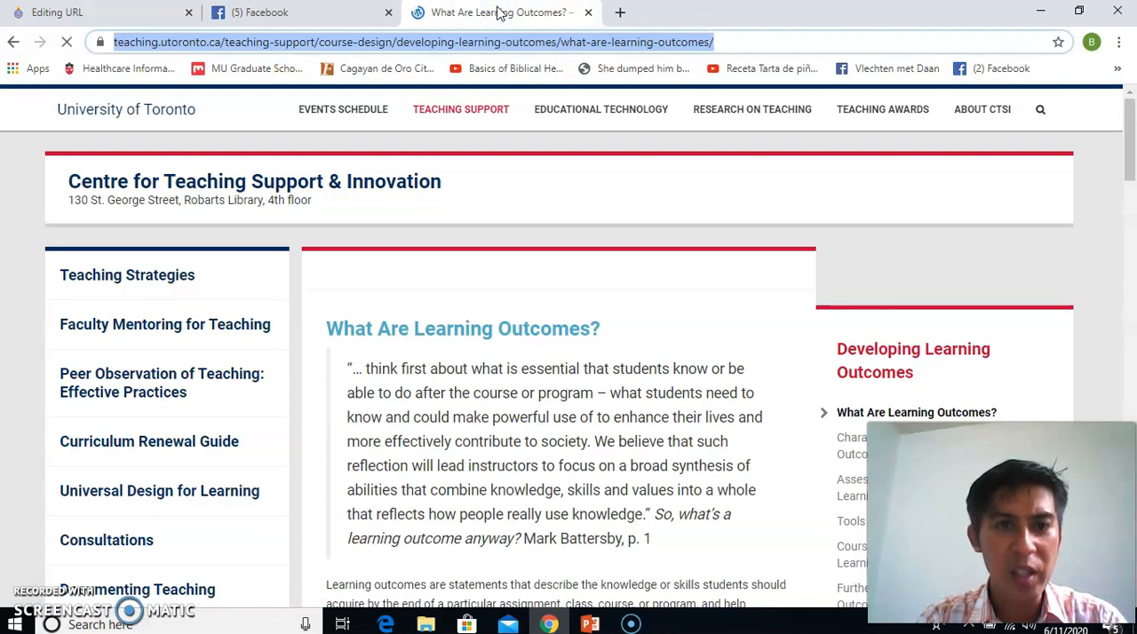
pyautogui.click(84, 14)
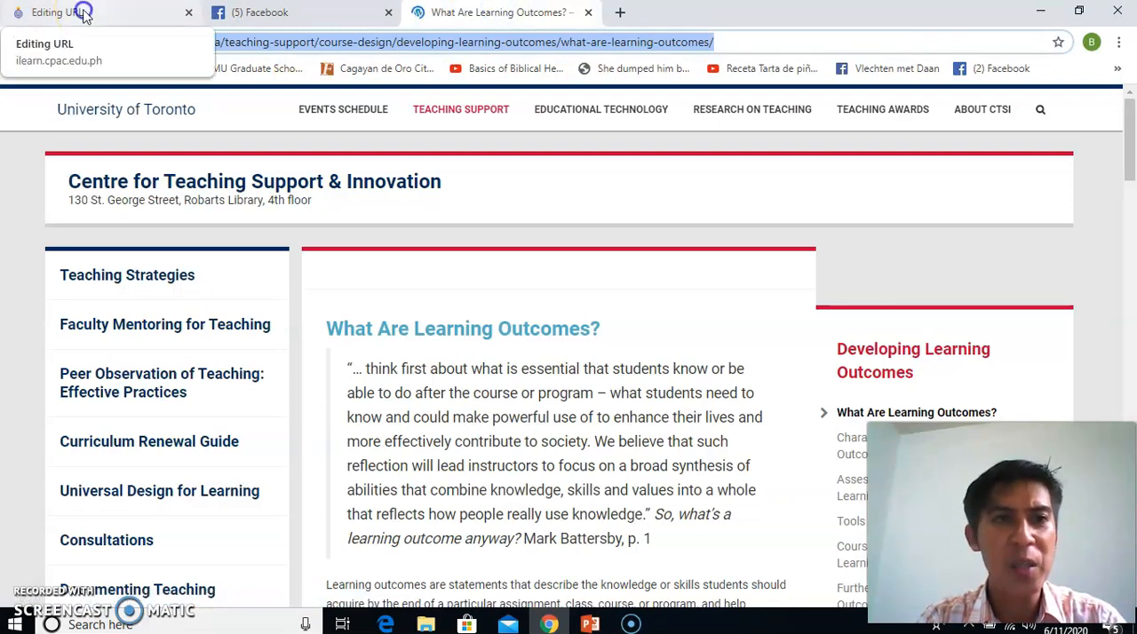
pyautogui.click(82, 13)
pyautogui.click(427, 413)
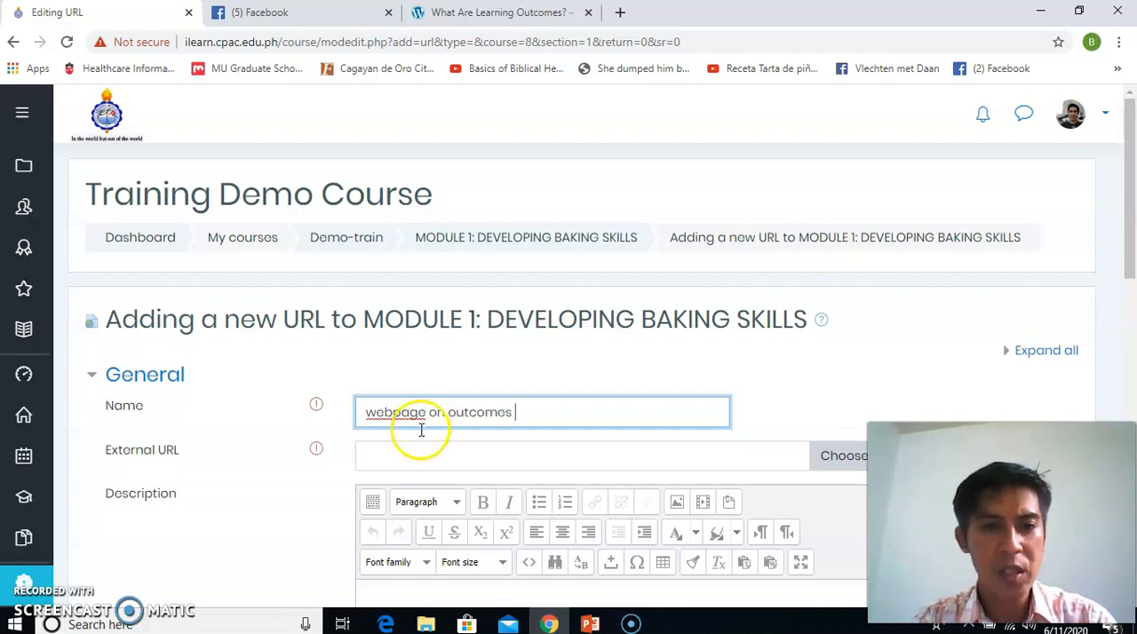
pyautogui.click(424, 455)
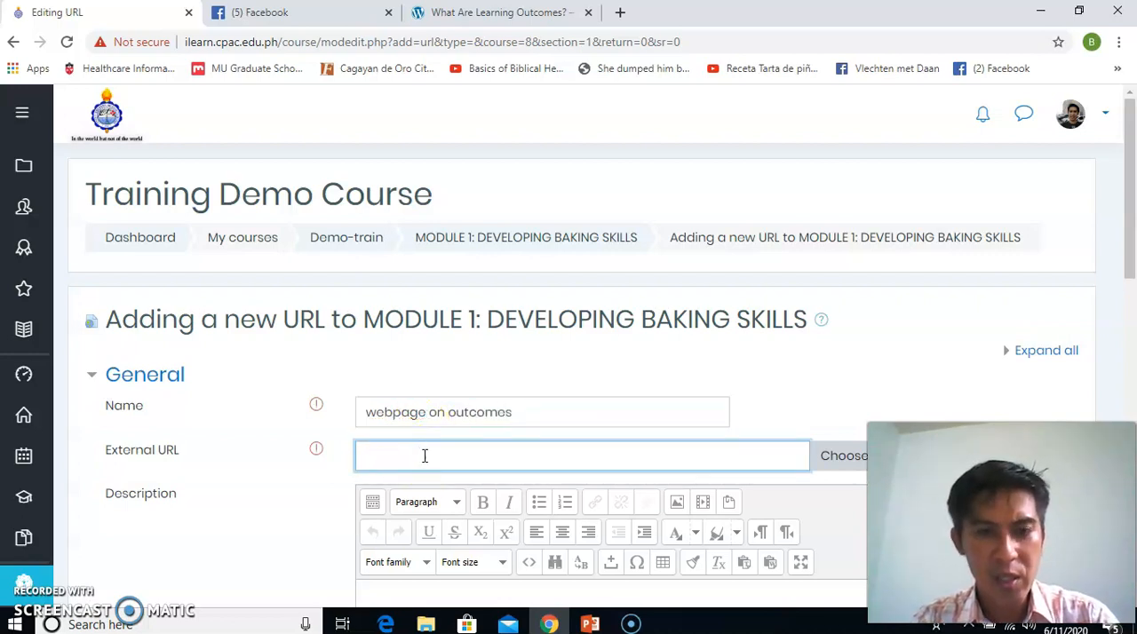
pyautogui.hotkey('ctrl', 'v')
pyautogui.moveTo(1129, 264); pyautogui.dragTo(1124, 327)
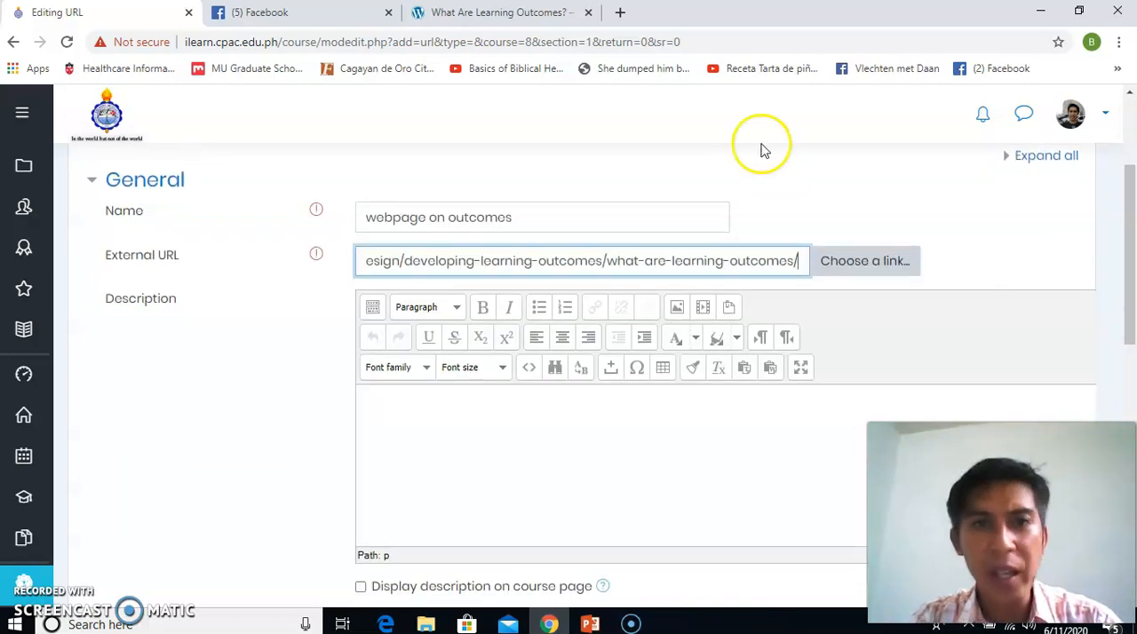
pyautogui.click(544, 13)
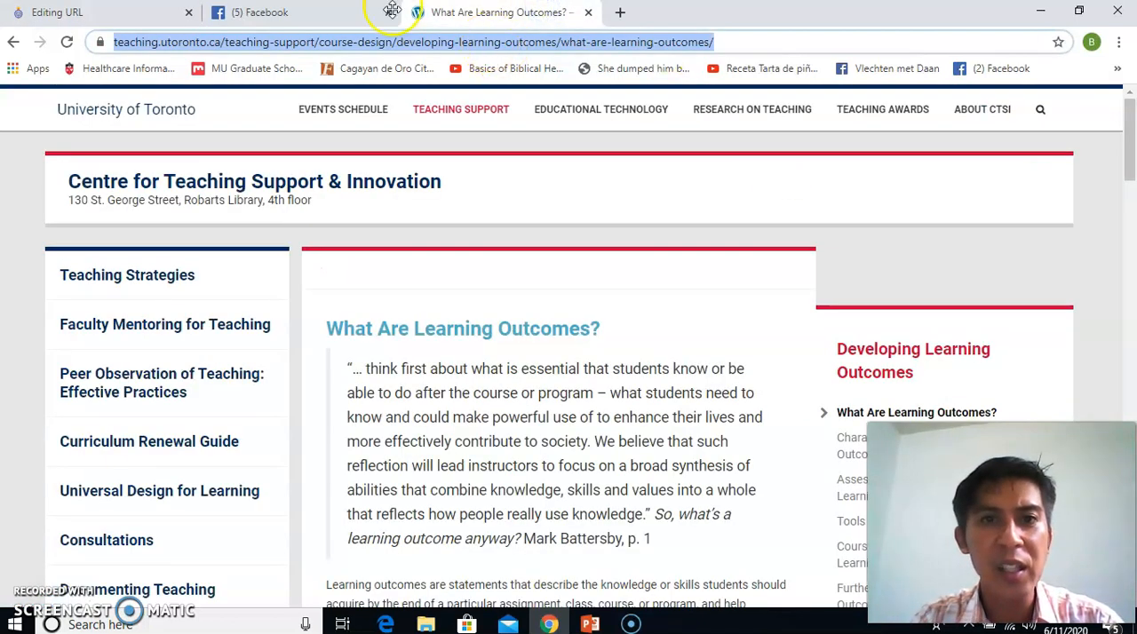
pyautogui.rightClick(384, 46)
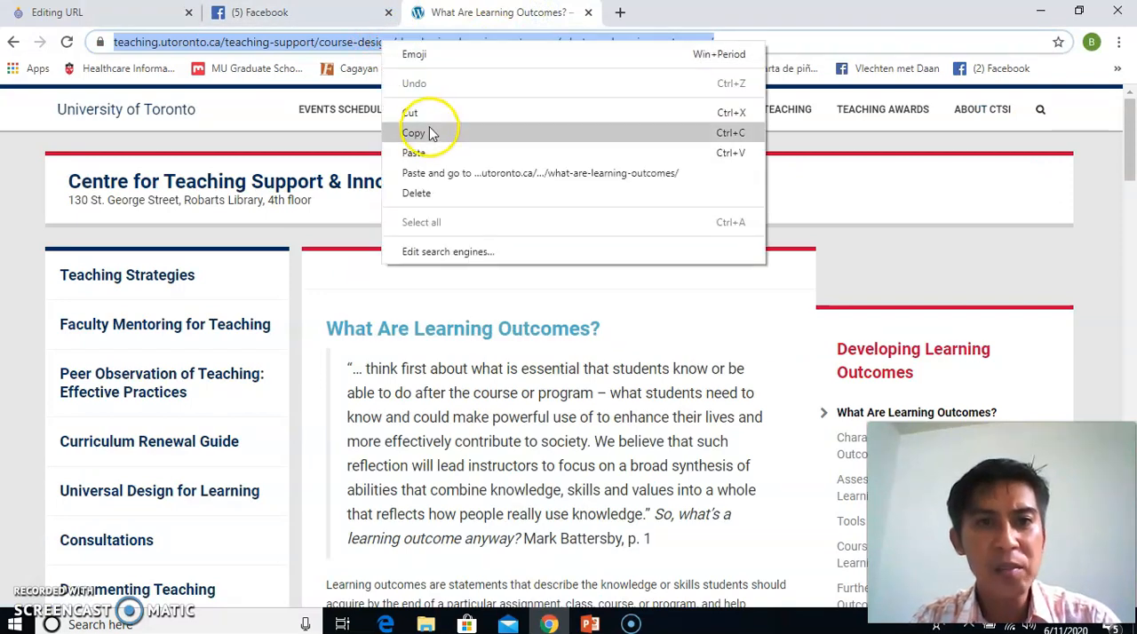
pyautogui.click(142, 24)
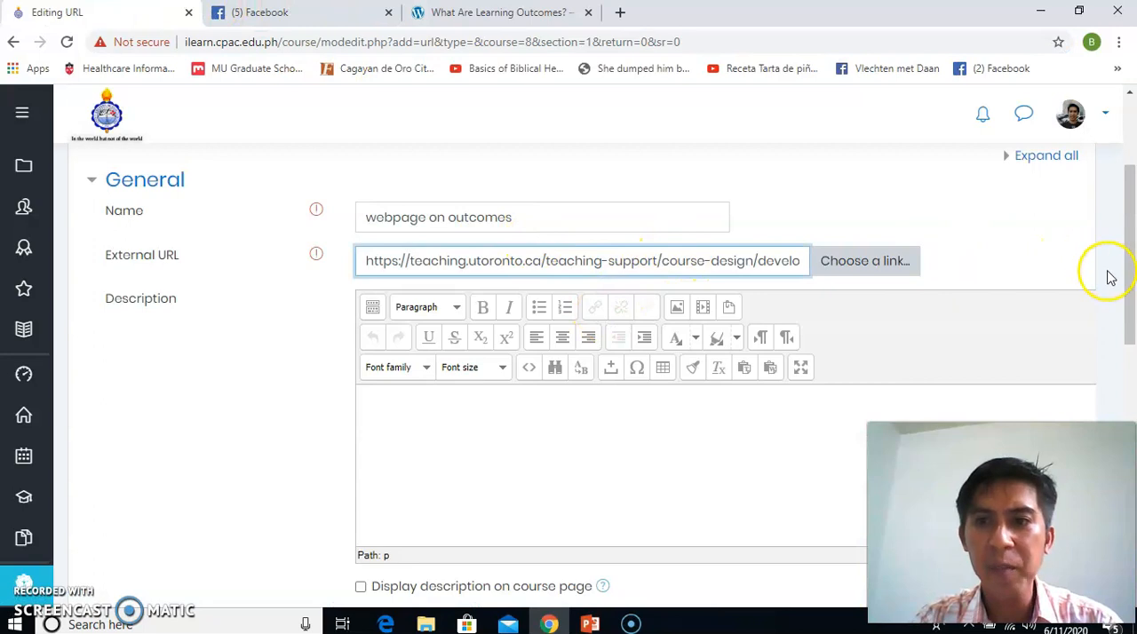
# Set the URL resource's display appearance to In pop-up, and save it, returning to the course
pyautogui.moveTo(1131, 305); pyautogui.dragTo(977, 413)
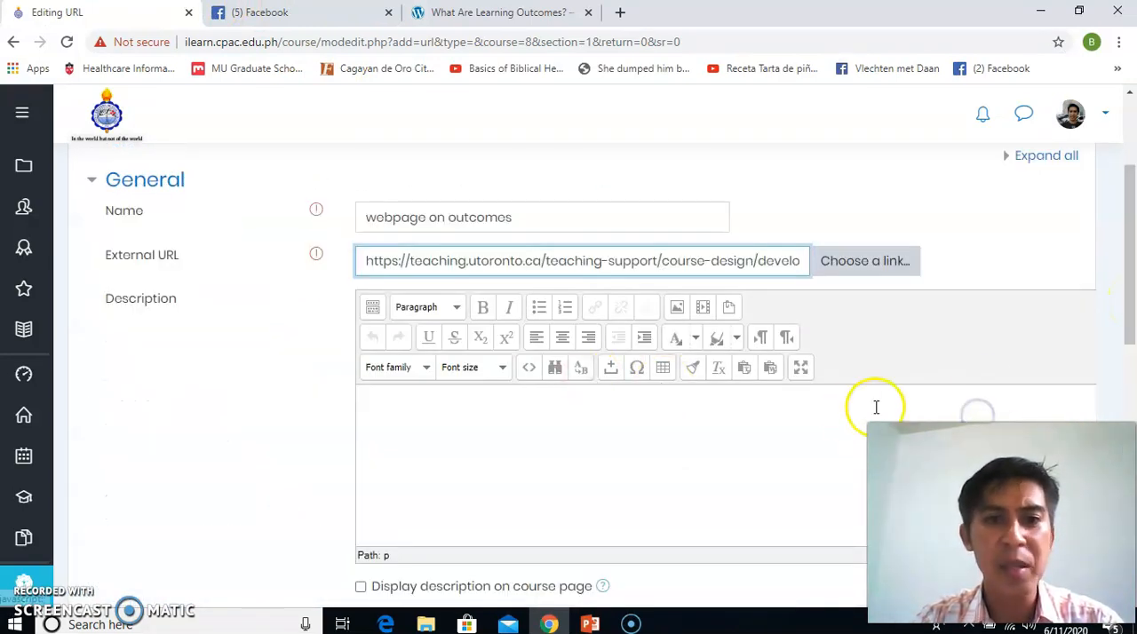
pyautogui.moveTo(1133, 300); pyautogui.dragTo(1134, 377)
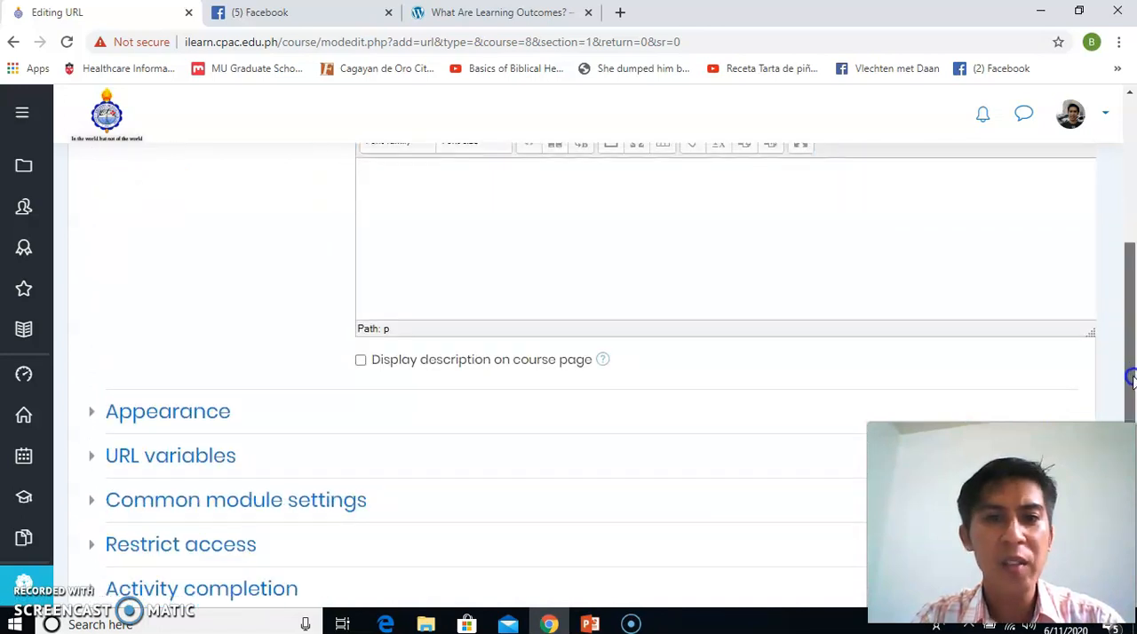
pyautogui.click(168, 424)
pyautogui.click(435, 444)
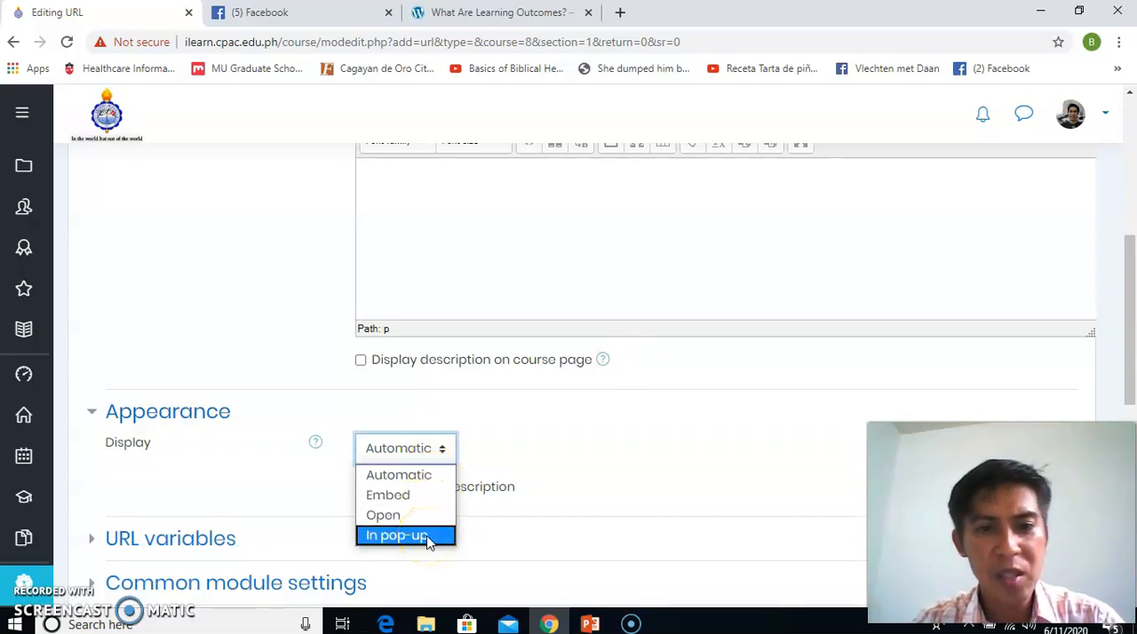
pyautogui.click(429, 537)
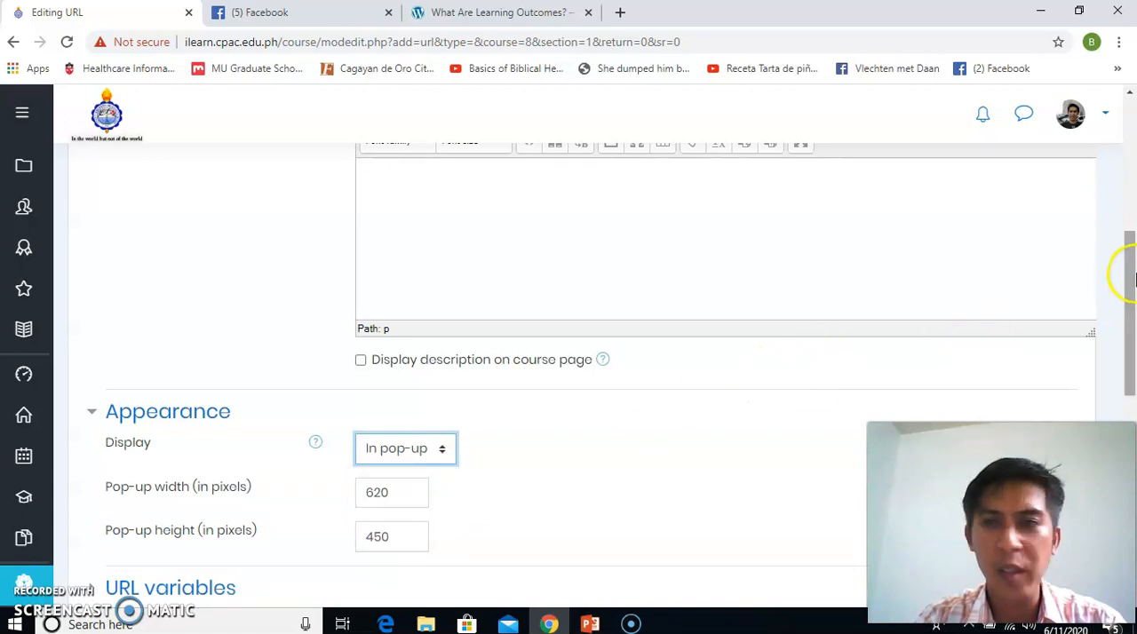
pyautogui.moveTo(1126, 279); pyautogui.dragTo(1123, 408)
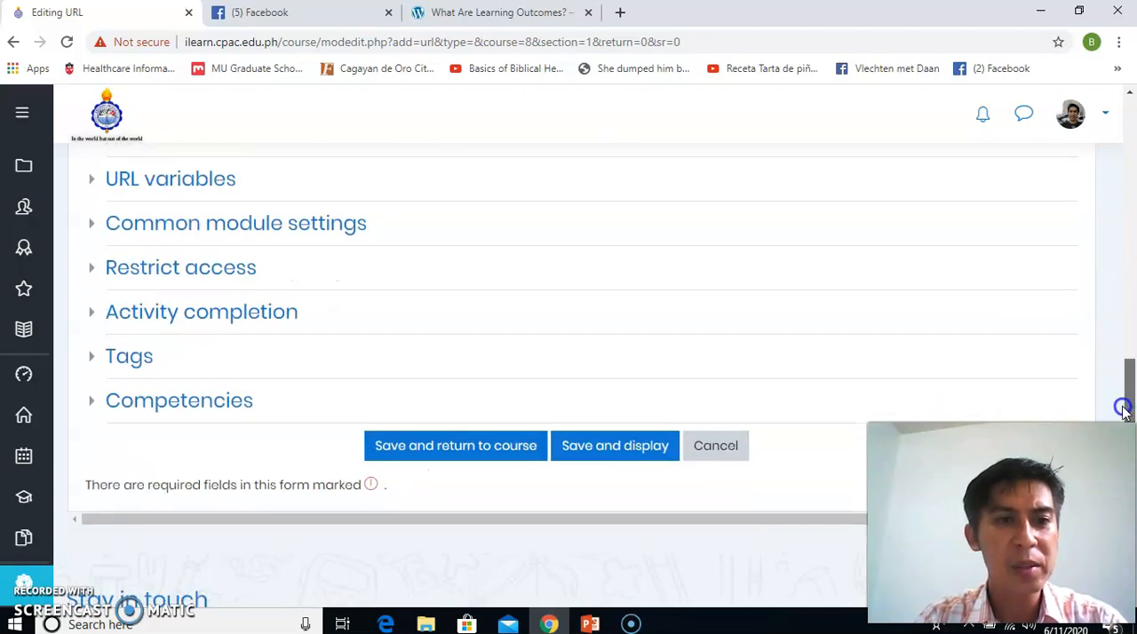
pyautogui.click(494, 452)
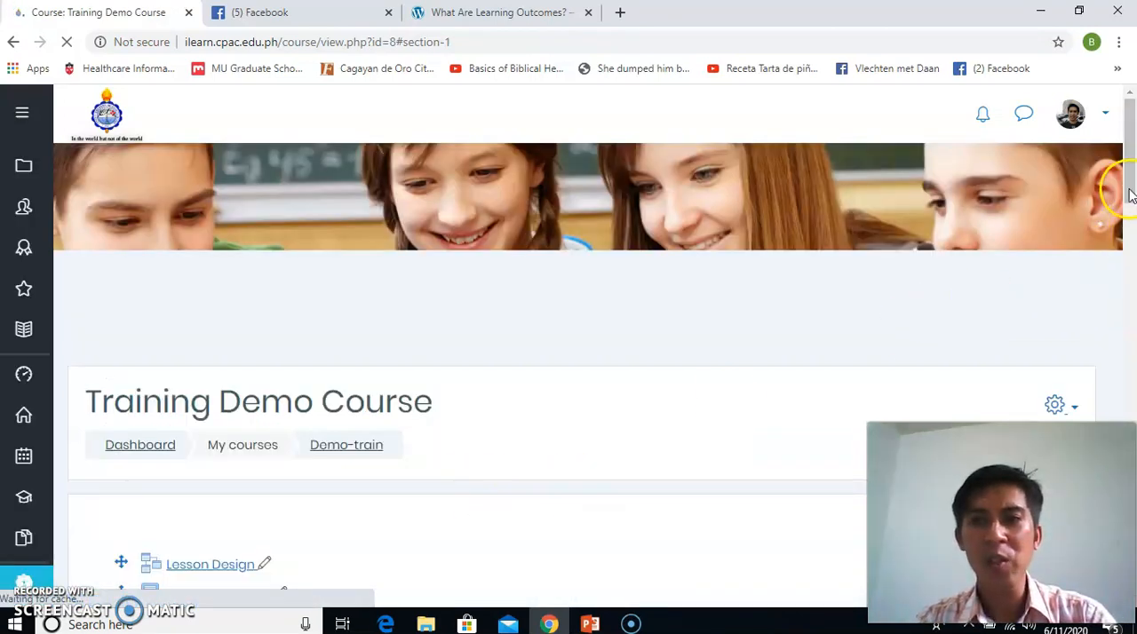
# Indent the "webpage on outcomes" resource one level to the right under LEARNING MATERIALS in Module 1
pyautogui.moveTo(1130, 193); pyautogui.dragTo(1131, 297)
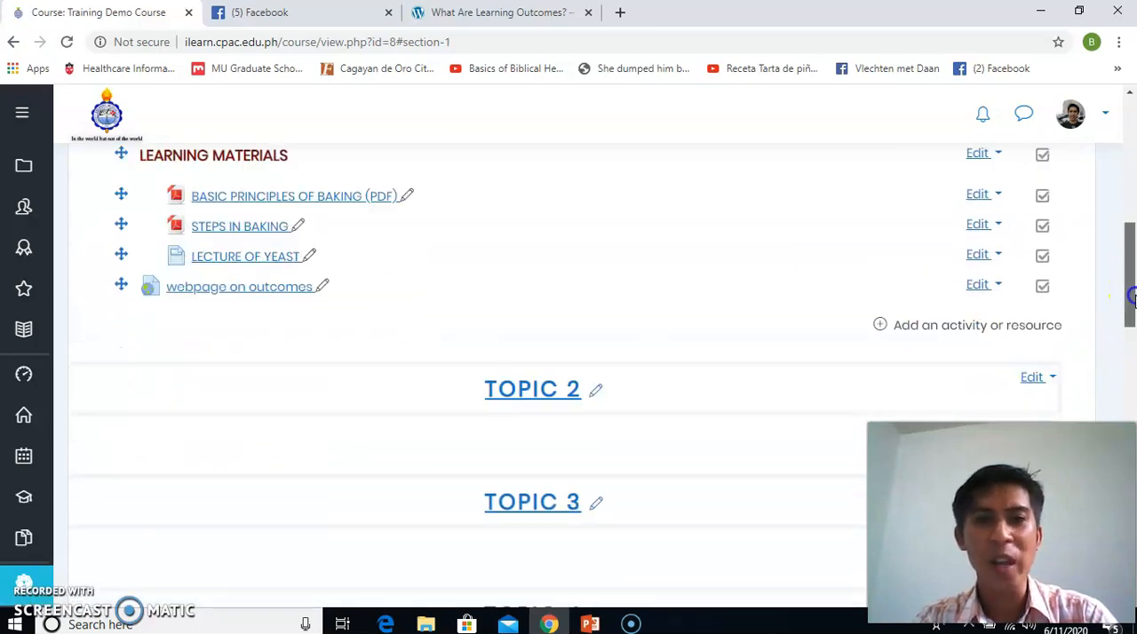
pyautogui.click(997, 286)
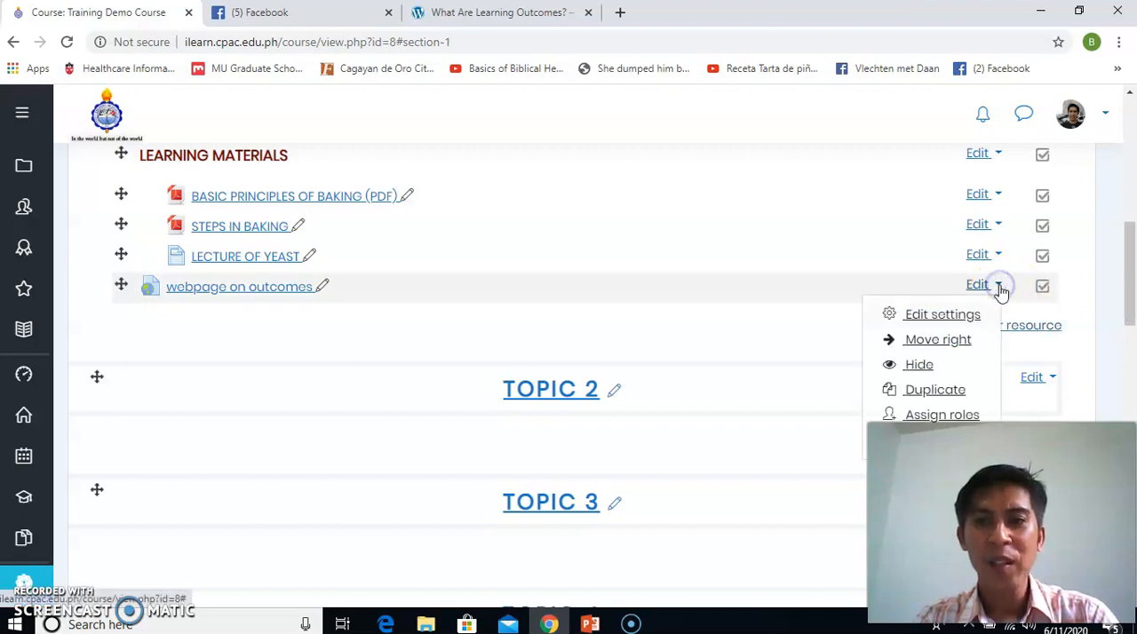
pyautogui.click(959, 342)
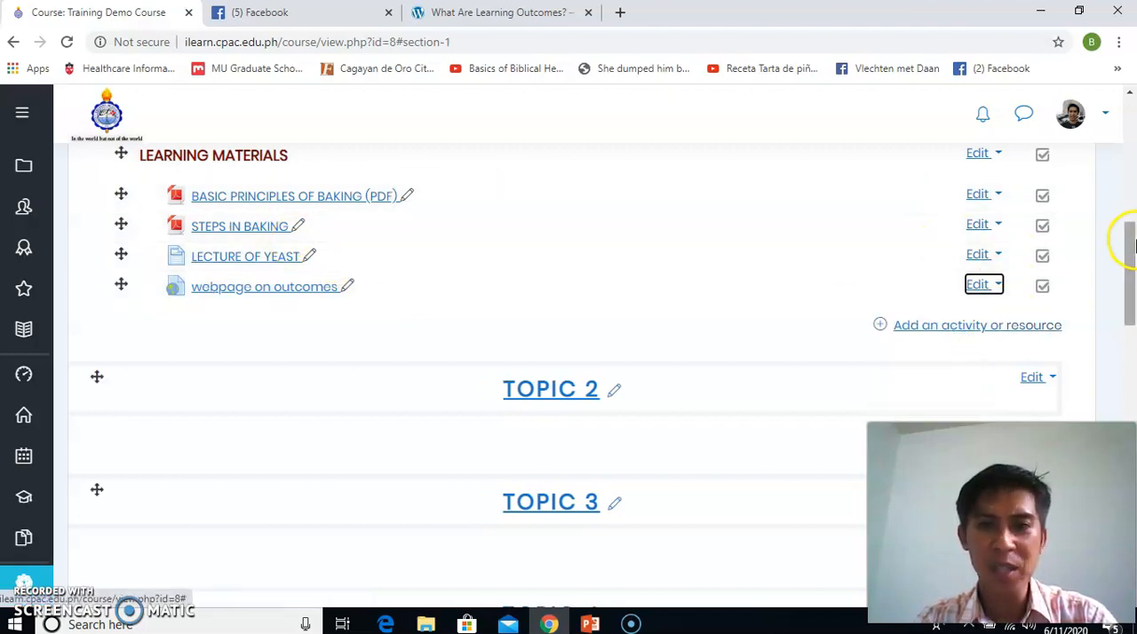
pyautogui.moveTo(1131, 309); pyautogui.dragTo(1128, 279)
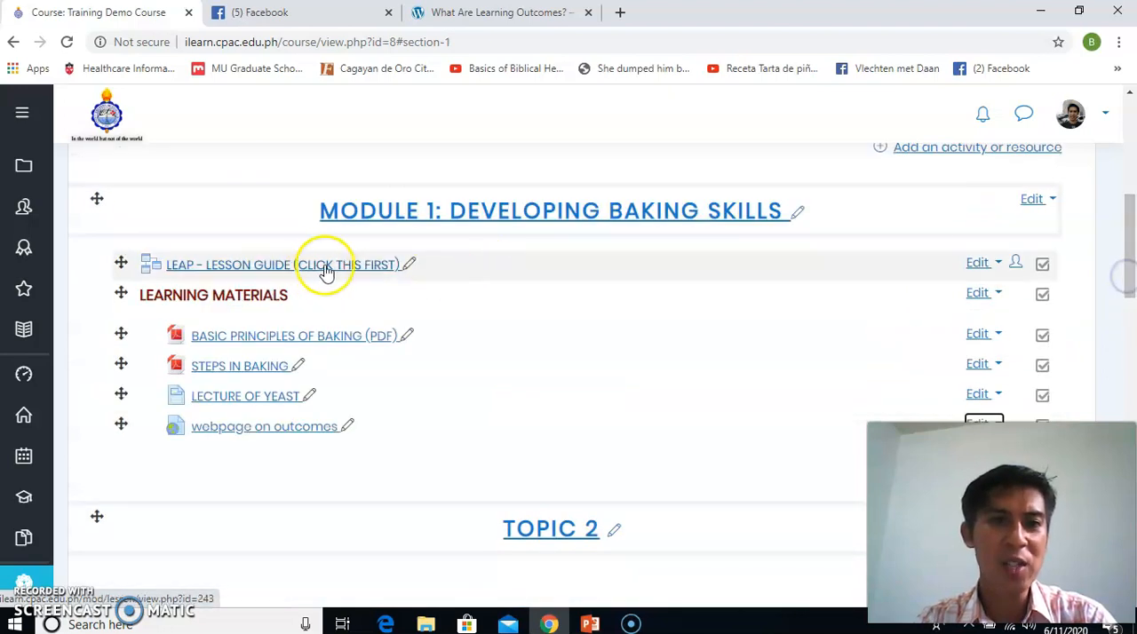